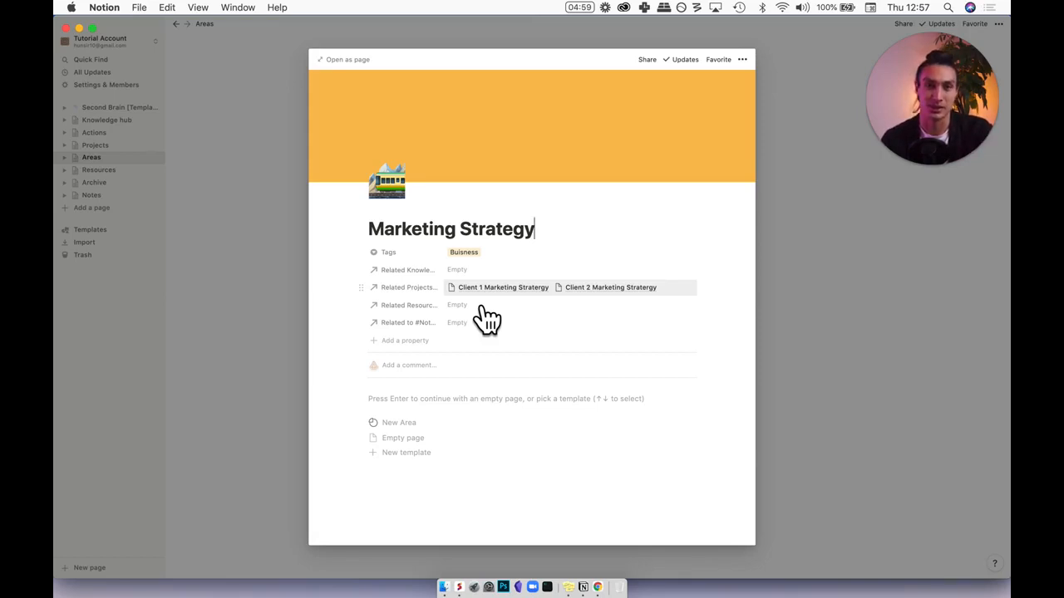
Step: Open the Marketing Strategy area as a full page and apply the New Area template
left_click(343, 59)
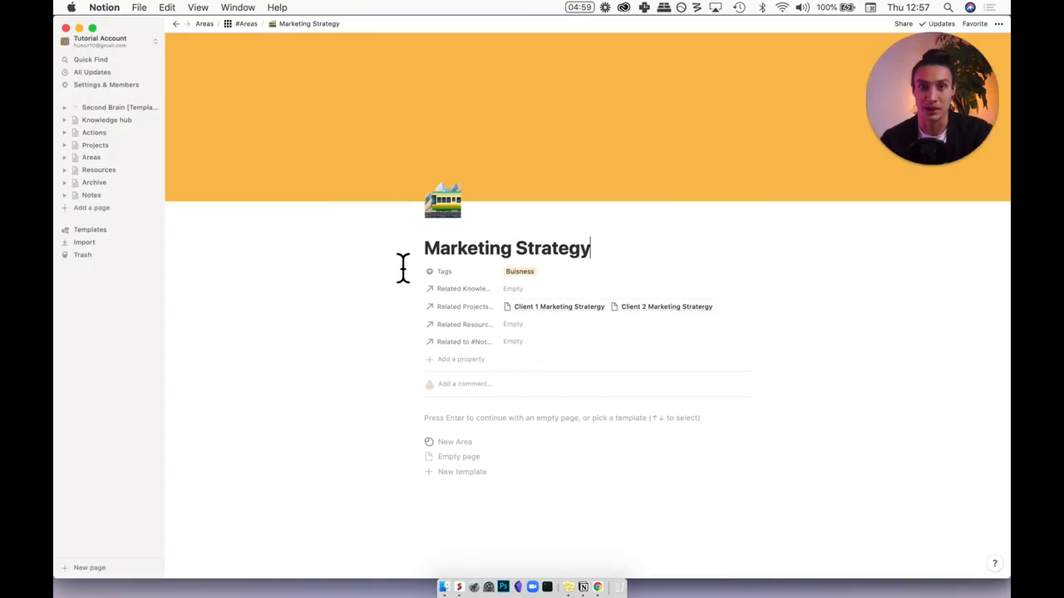
left_click(474, 443)
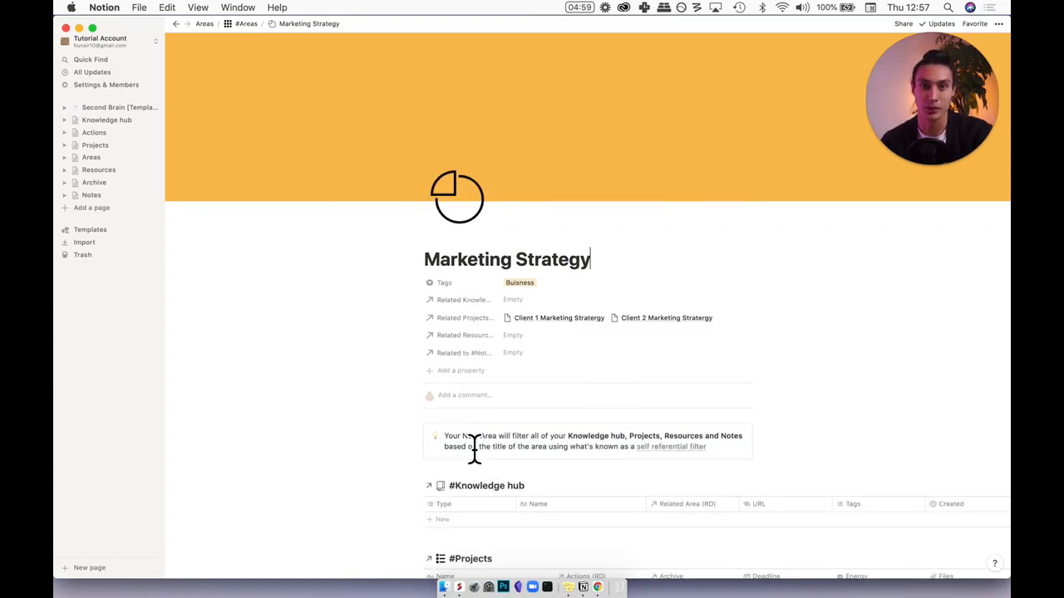
Step: Review the Knowledge hub, Projects, Resources and Notes tables on the area page, including the projects' Related Areas column
scroll(474, 446, "down", 3)
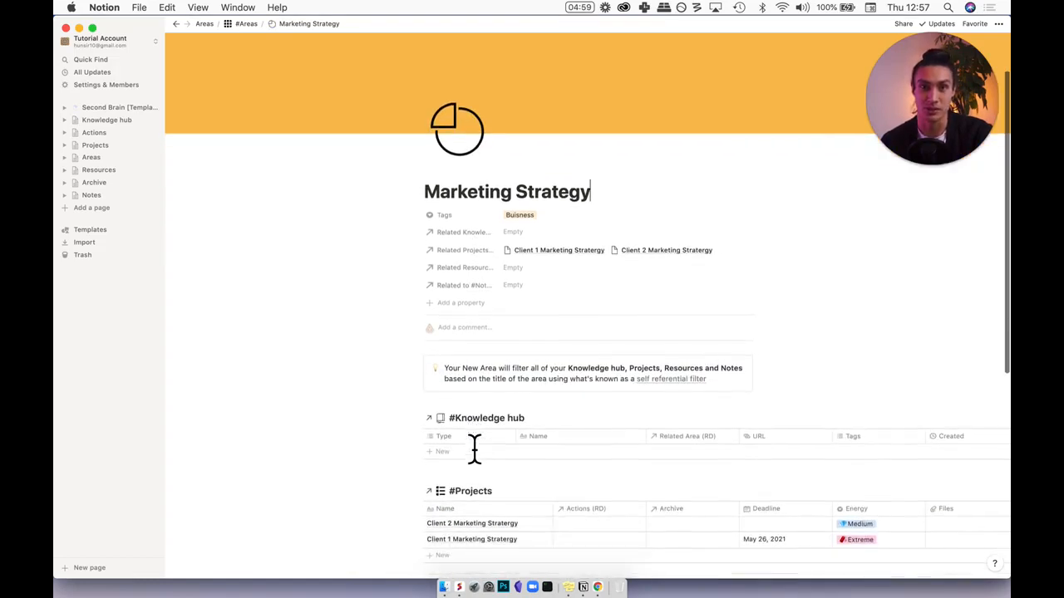
scroll(486, 456, "down", 8)
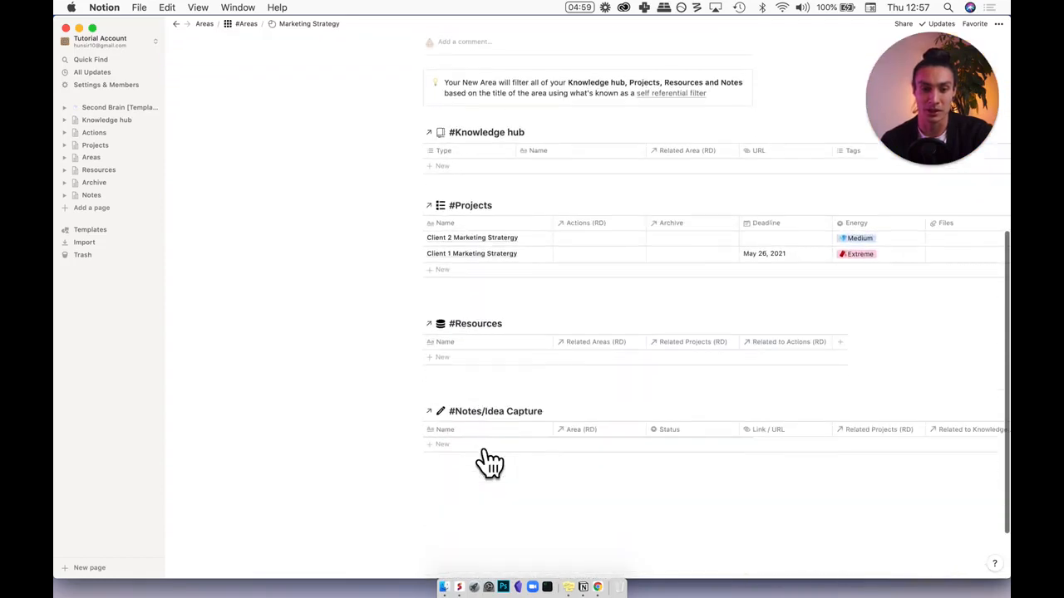
scroll(486, 457, "up", 4)
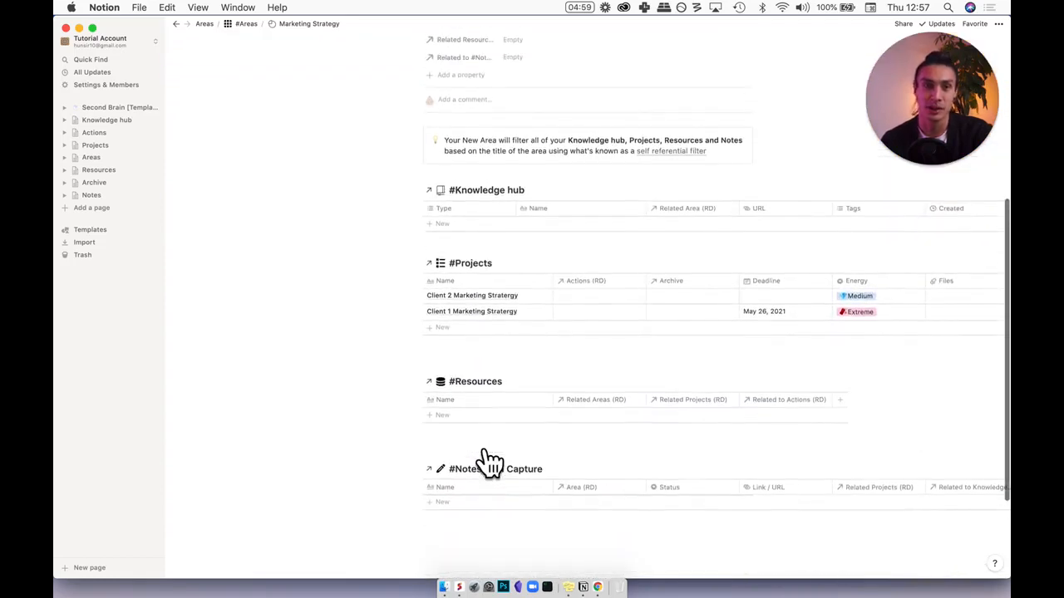
scroll(474, 449, "up", 1)
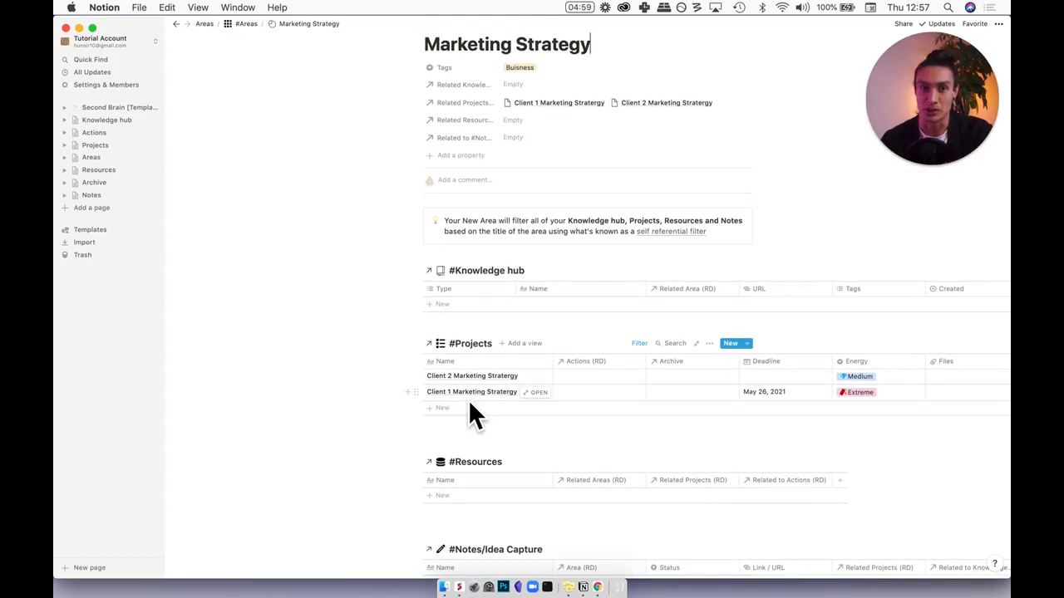
scroll(543, 382, "right", 6)
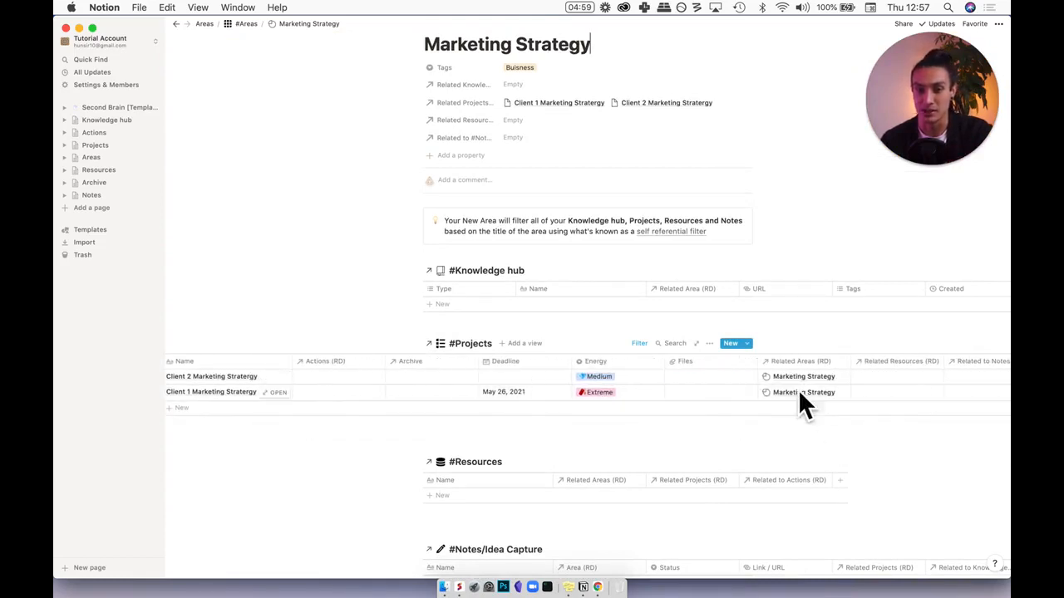
scroll(798, 401, "left", 6)
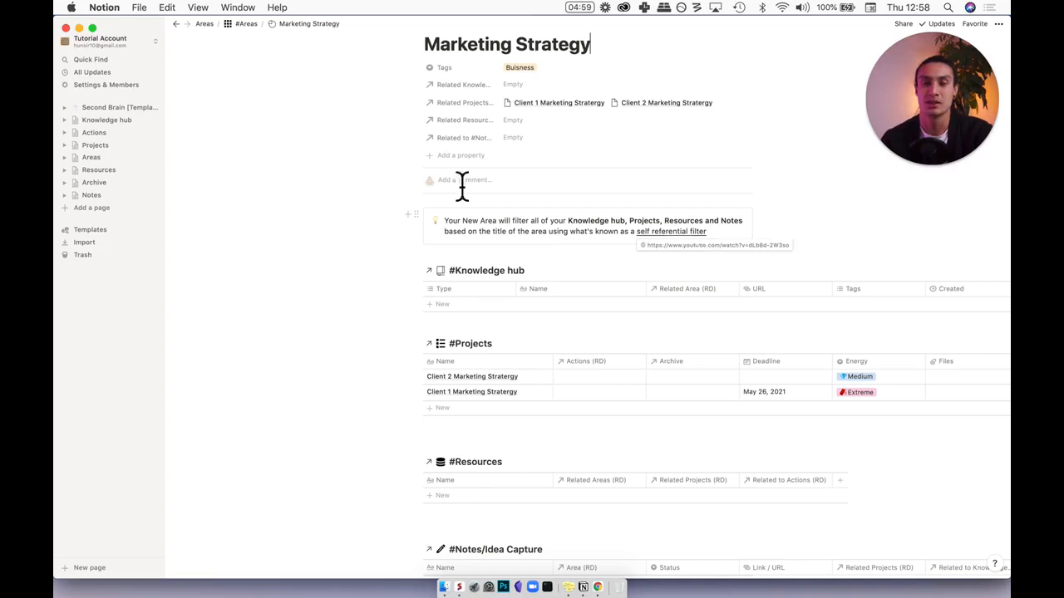
Step: Add a resource named "MArketing plan [template]" to the Resources database and relate it to the Marketing Strategy area
left_click(125, 172)
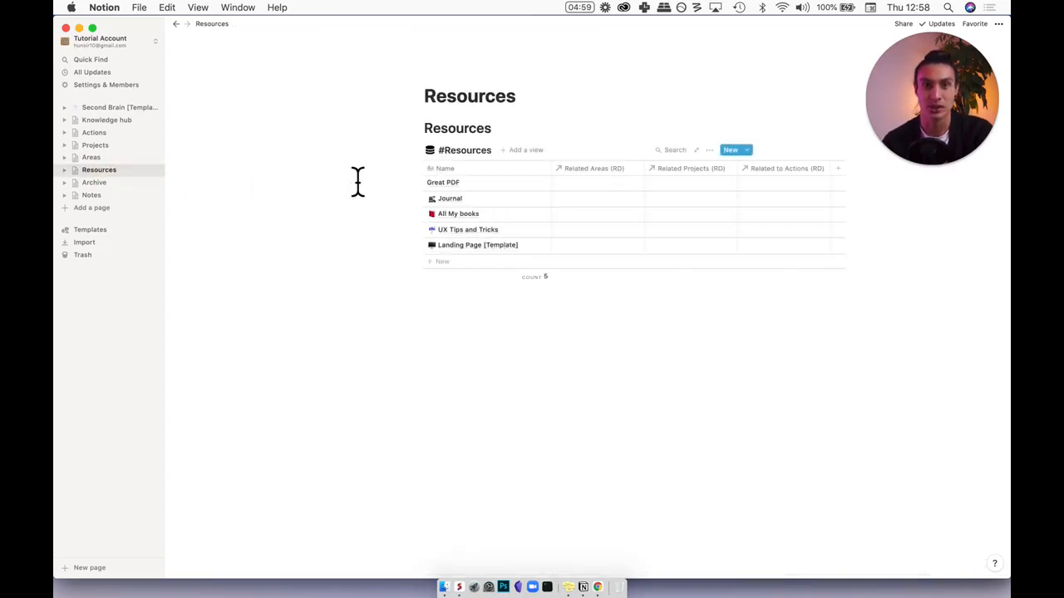
left_click(479, 263)
type("MArketing plan [template]")
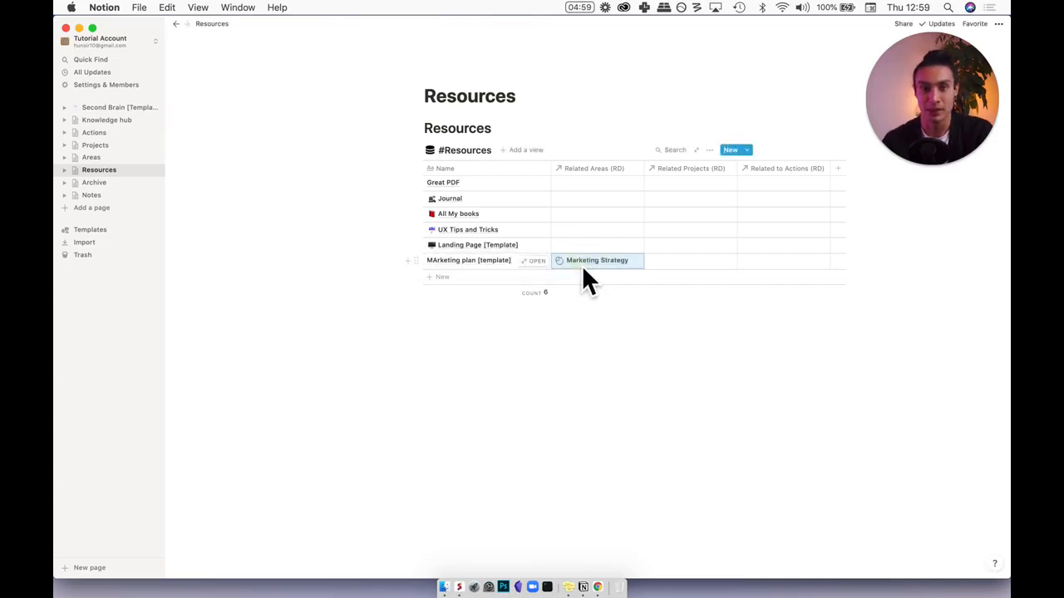
Step: Open the related Marketing Strategy area from the new resource, check its Resources table, and expand it to a full page
left_click(582, 265)
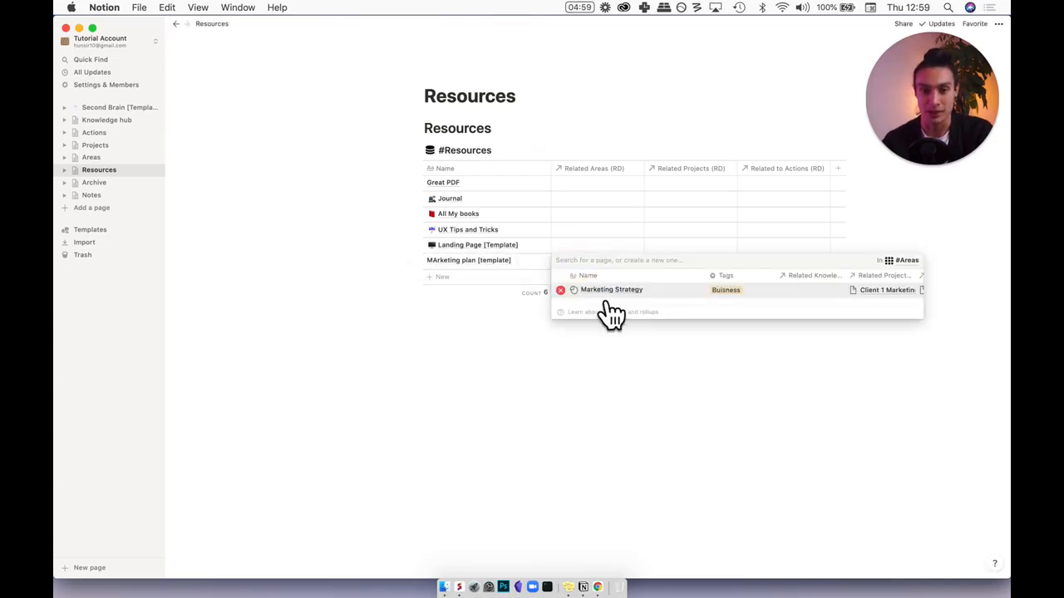
left_click(598, 292)
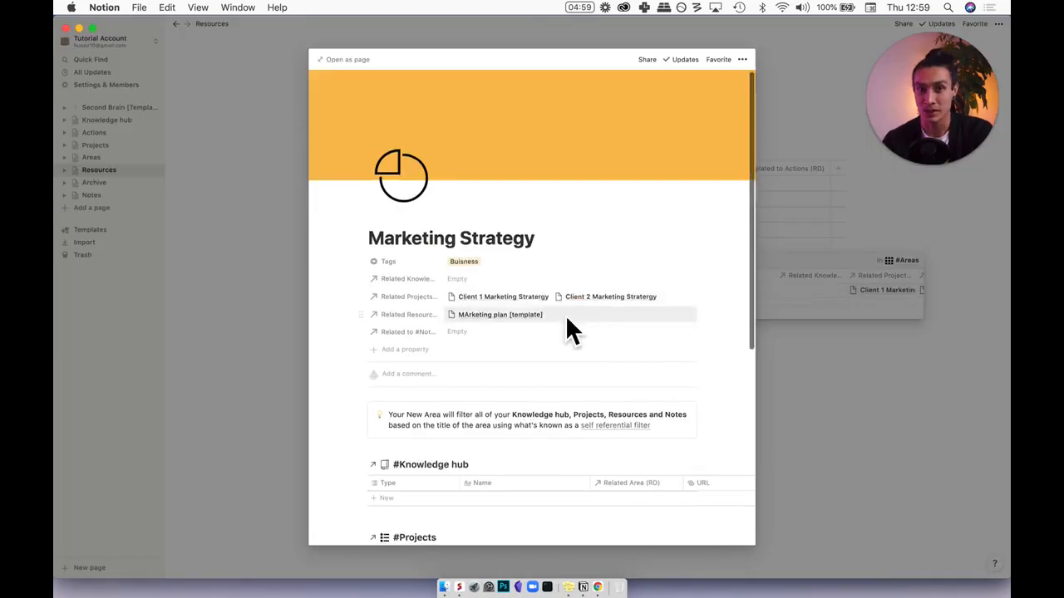
scroll(569, 328, "down", 6)
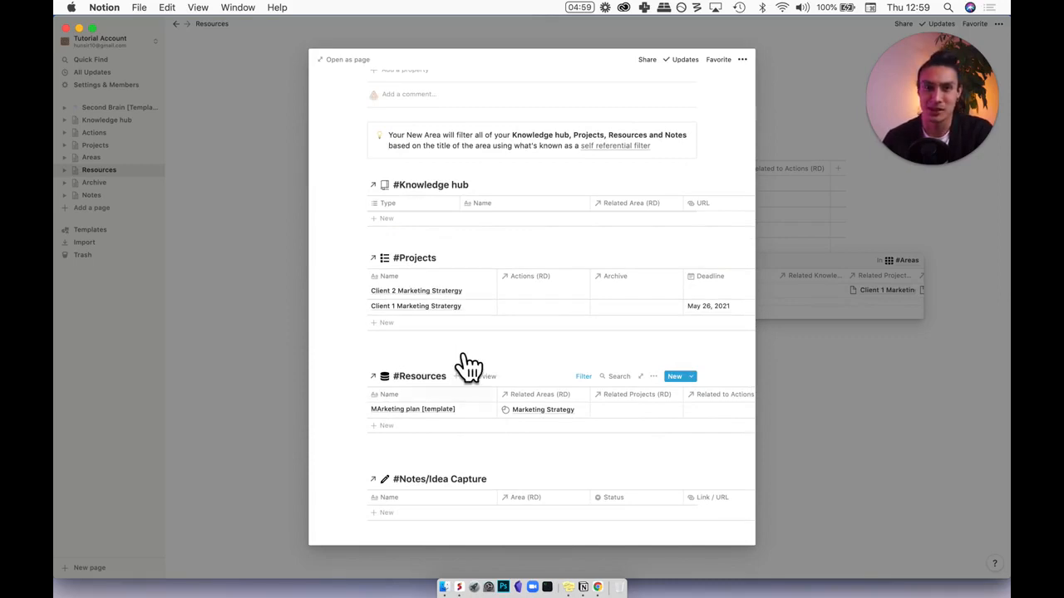
scroll(466, 368, "up", 6)
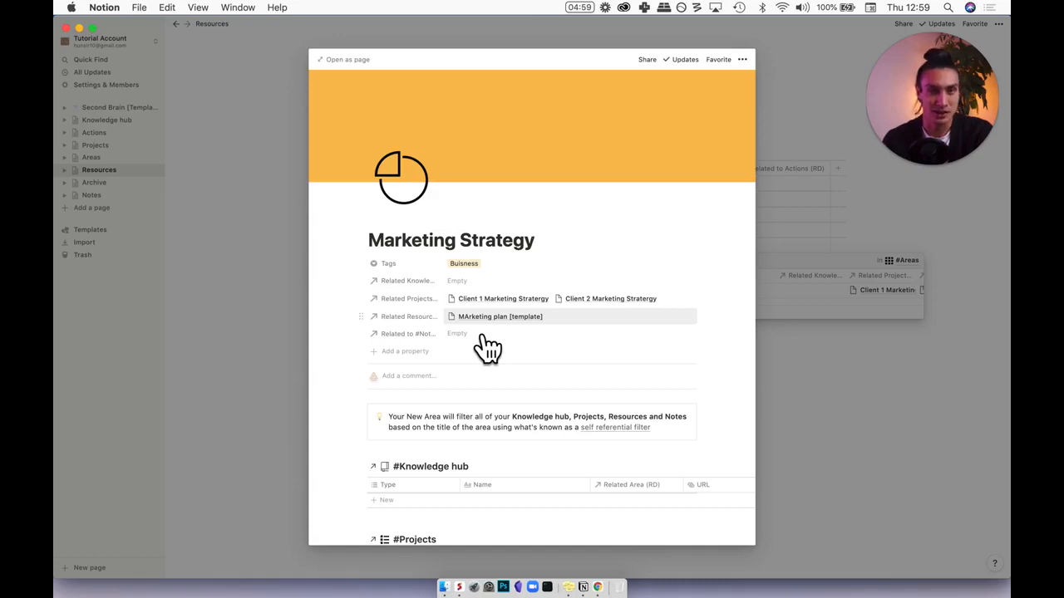
left_click(345, 60)
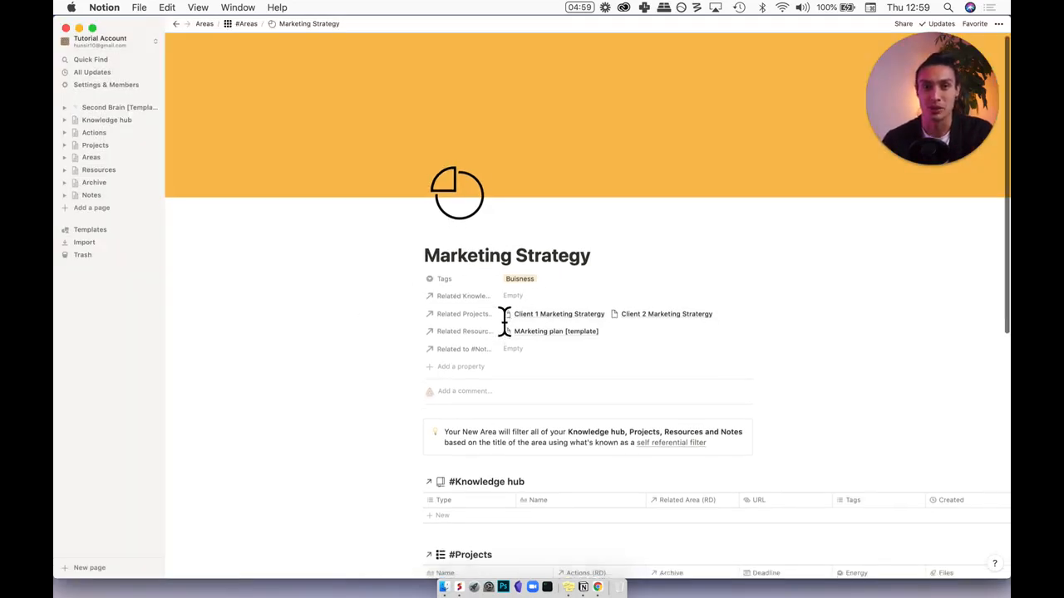
scroll(504, 316, "down", 1)
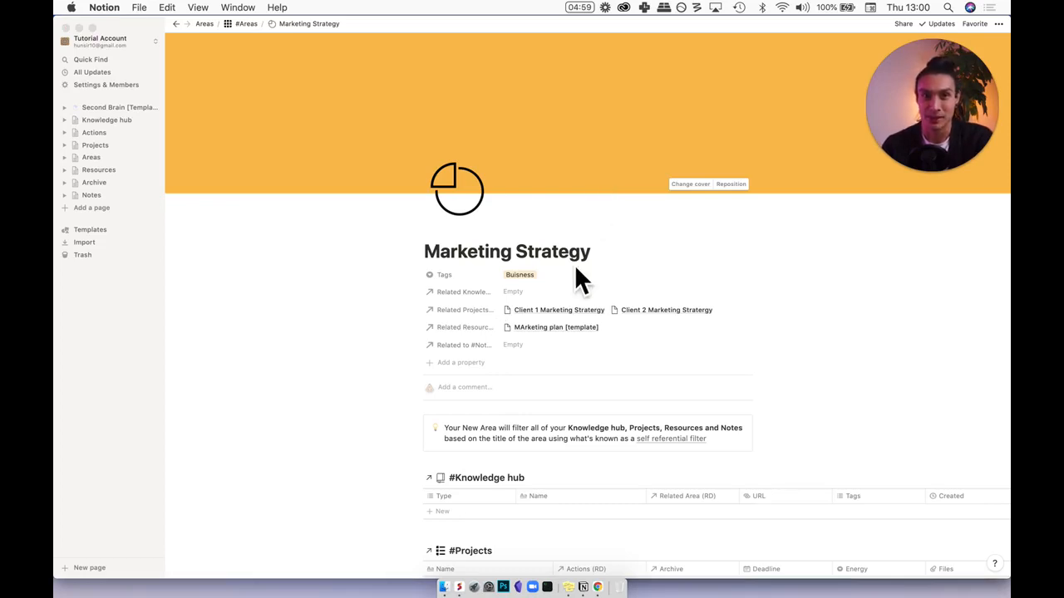
Step: Set the Marketing Strategy page to full width
left_click(998, 24)
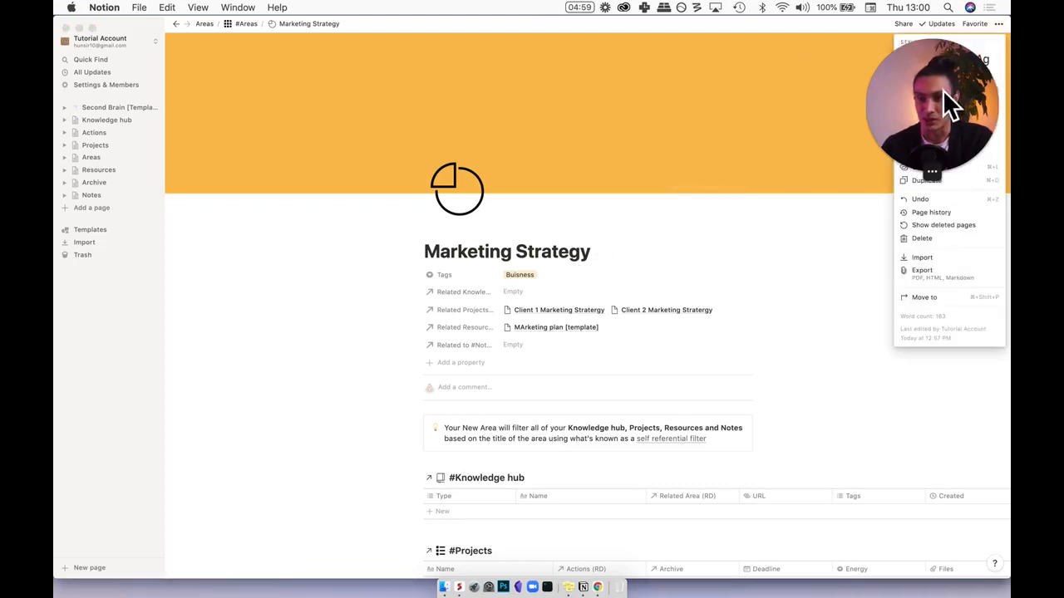
left_click_drag(943, 89, 953, 402)
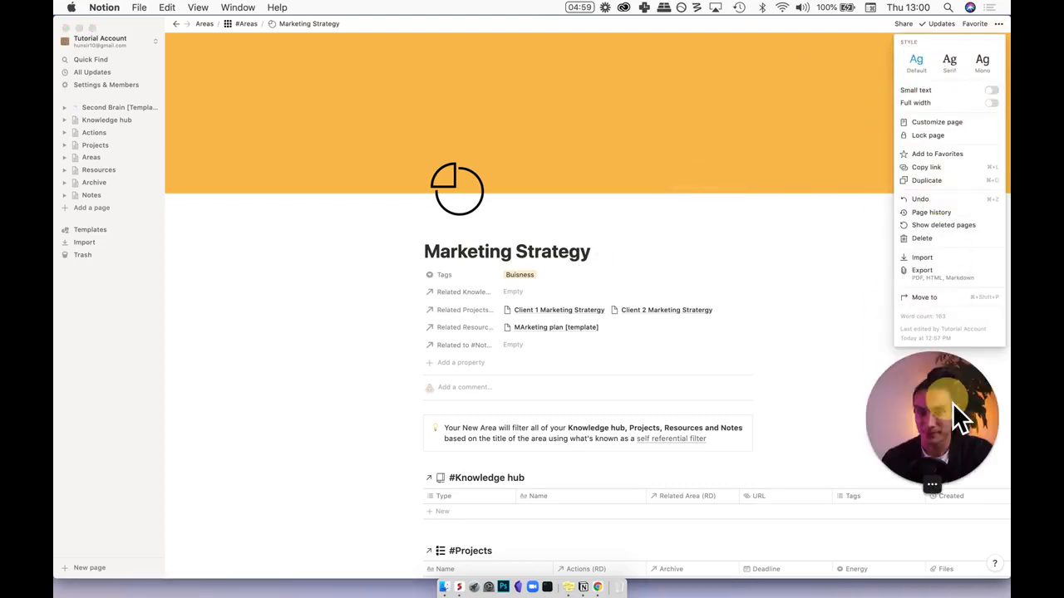
left_click(992, 103)
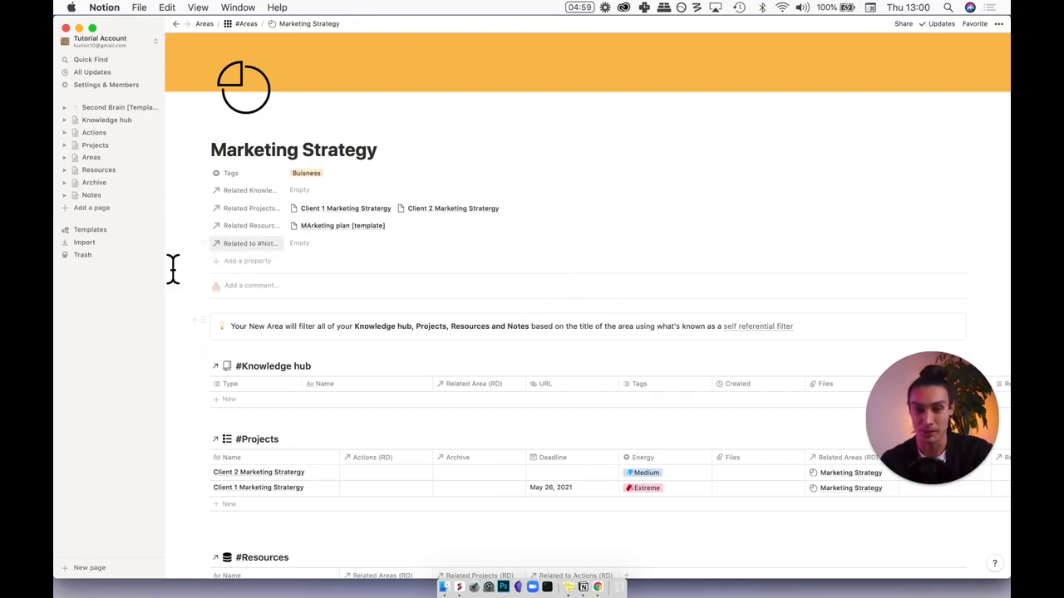
Step: Insert an inline gallery database above the Knowledge hub table and title it "Team"
left_click(252, 363)
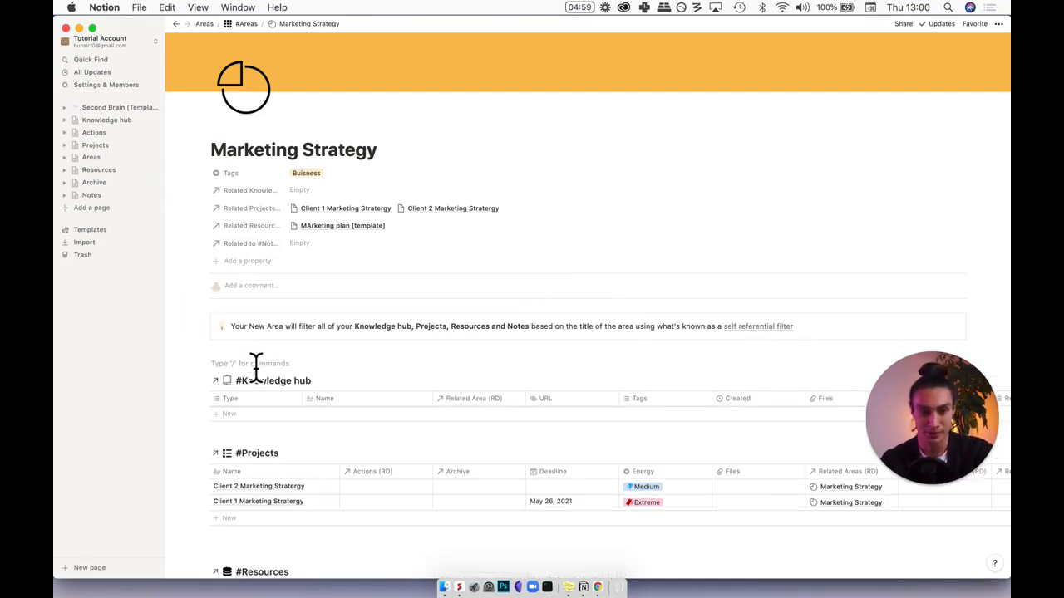
type("/gal")
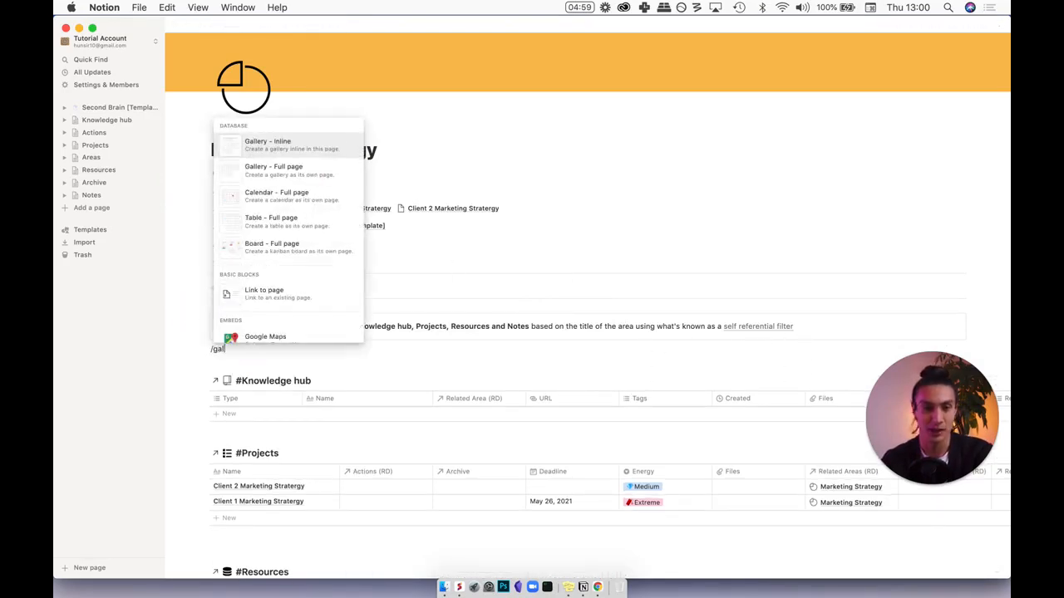
key("Return")
type("Tea")
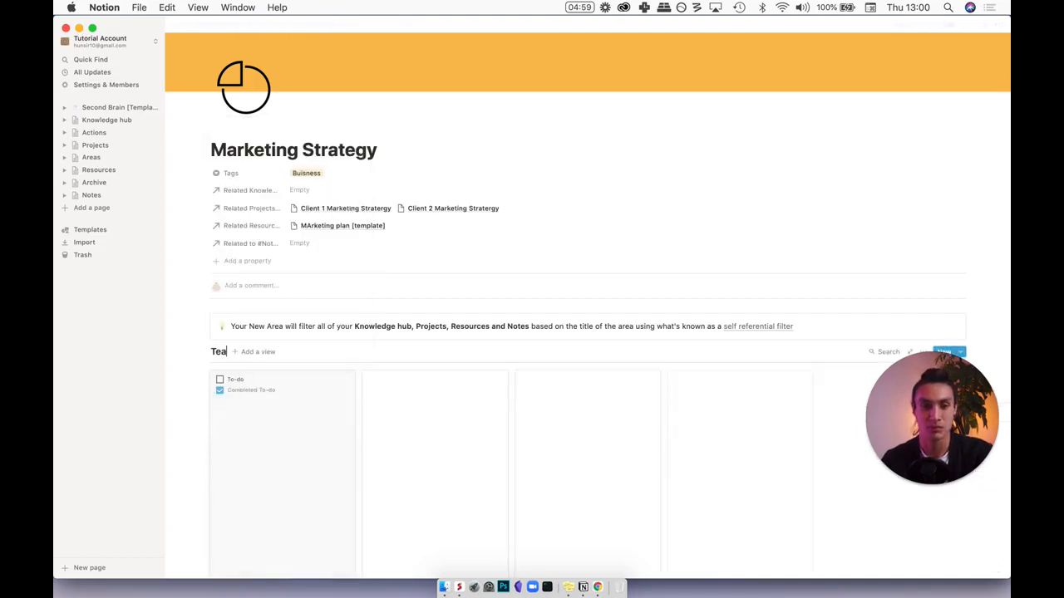
type("m")
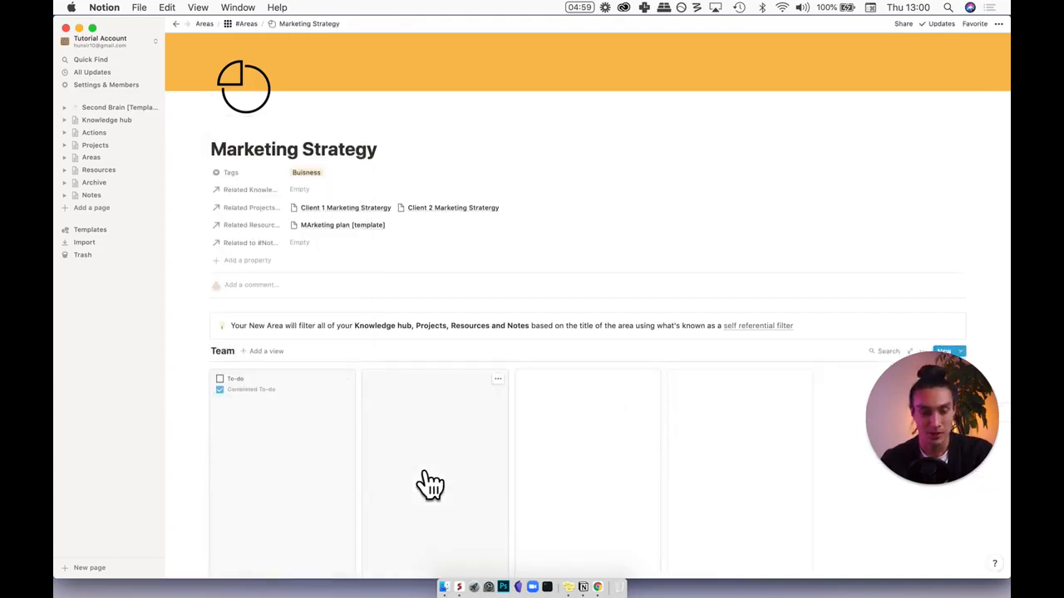
Step: Give the Team gallery's Page 1 card a portrait cover from an Unsplash search for "user"
scroll(431, 485, "down", 2)
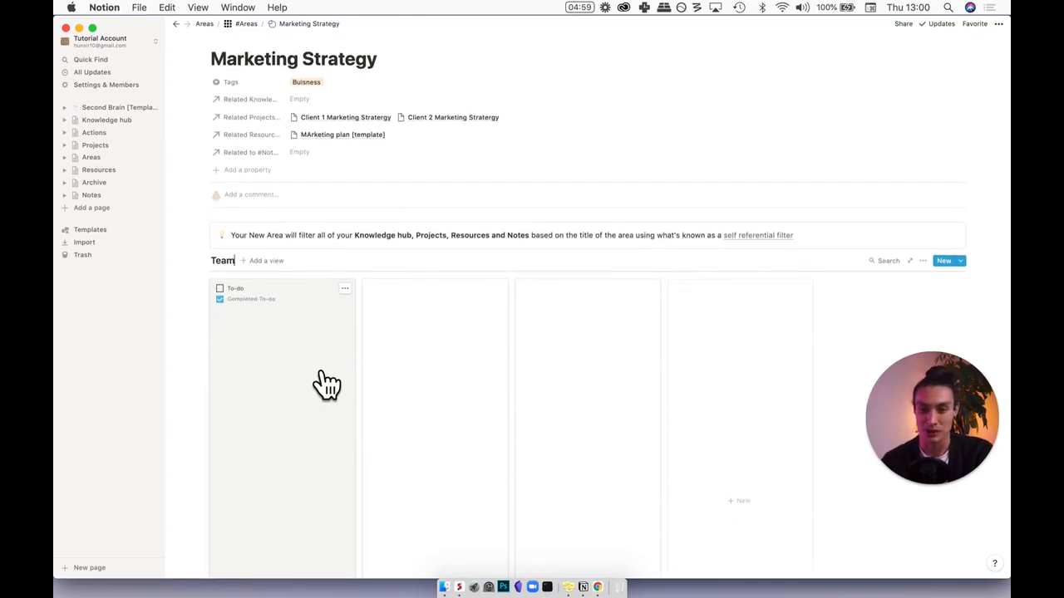
scroll(293, 422, "down", 1)
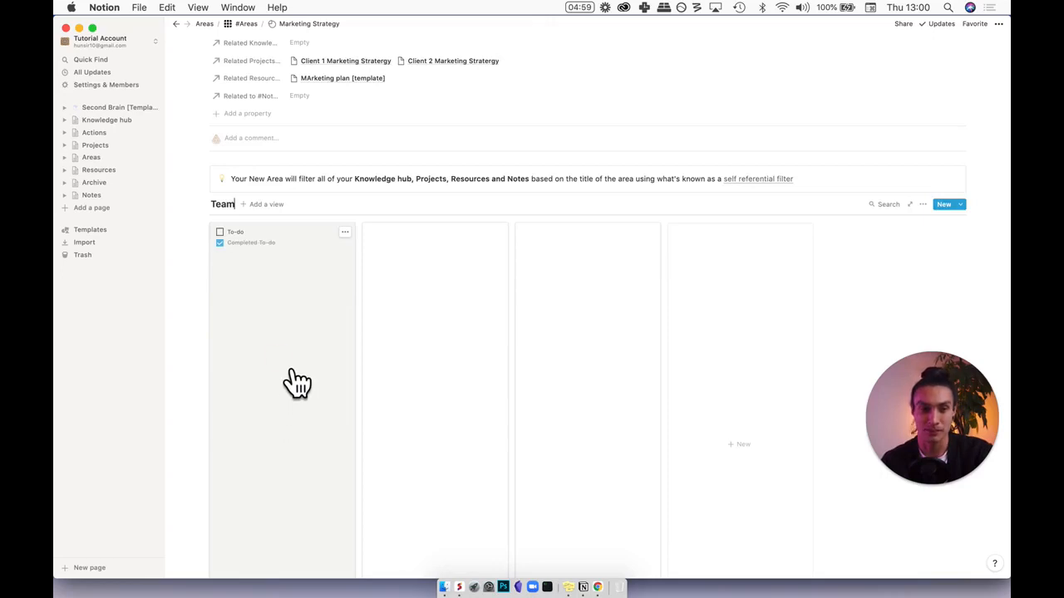
left_click(282, 374)
left_click(446, 119)
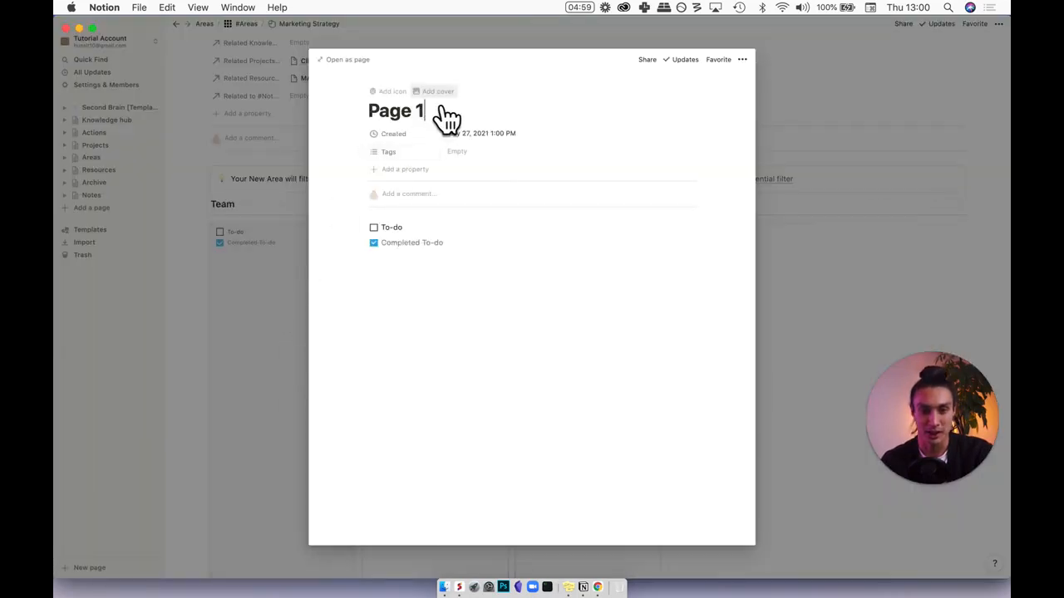
left_click(439, 95)
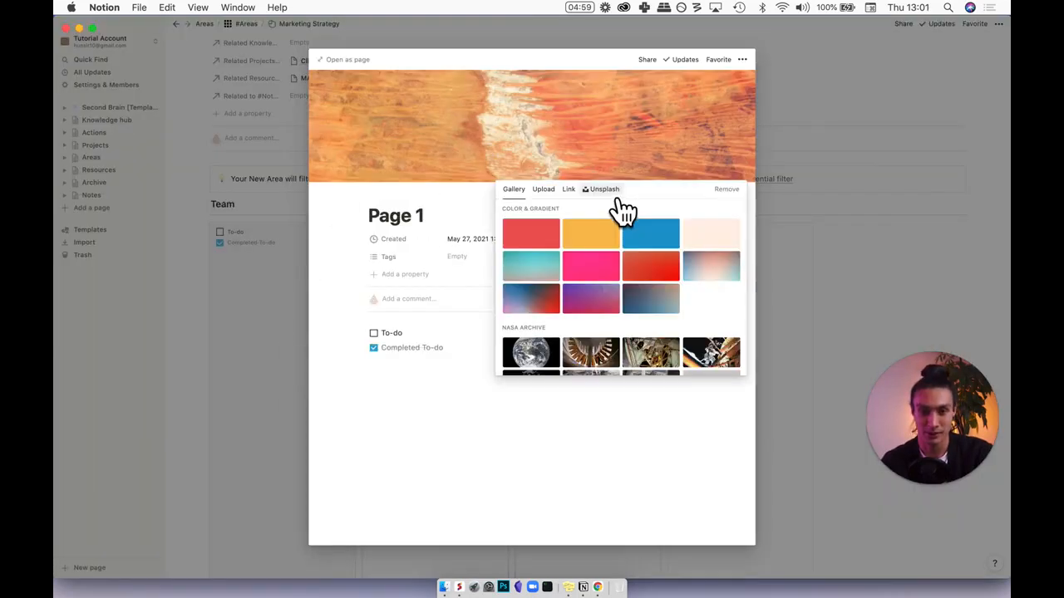
left_click(605, 191)
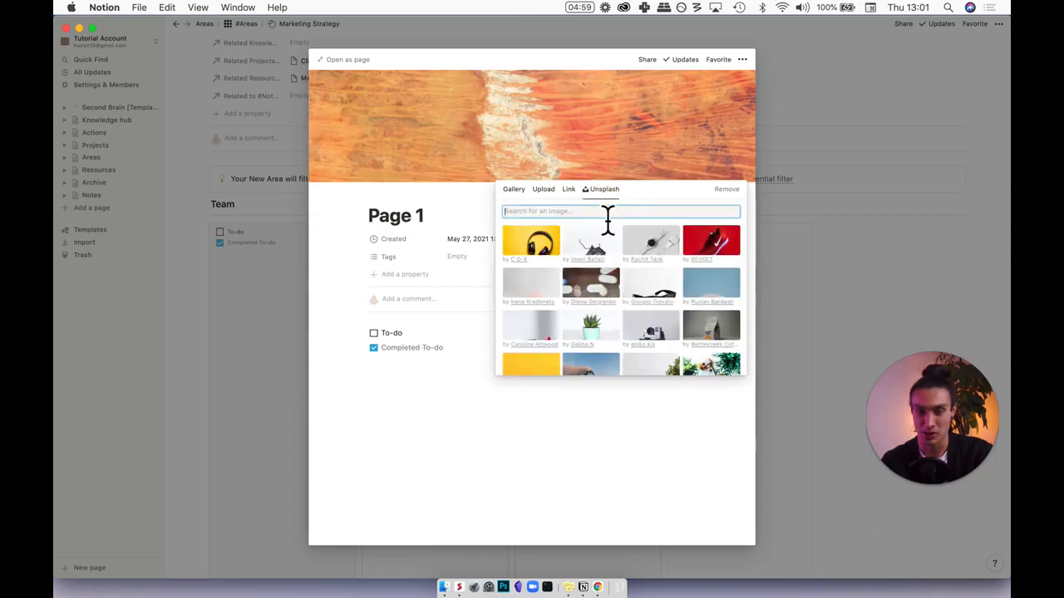
type("user")
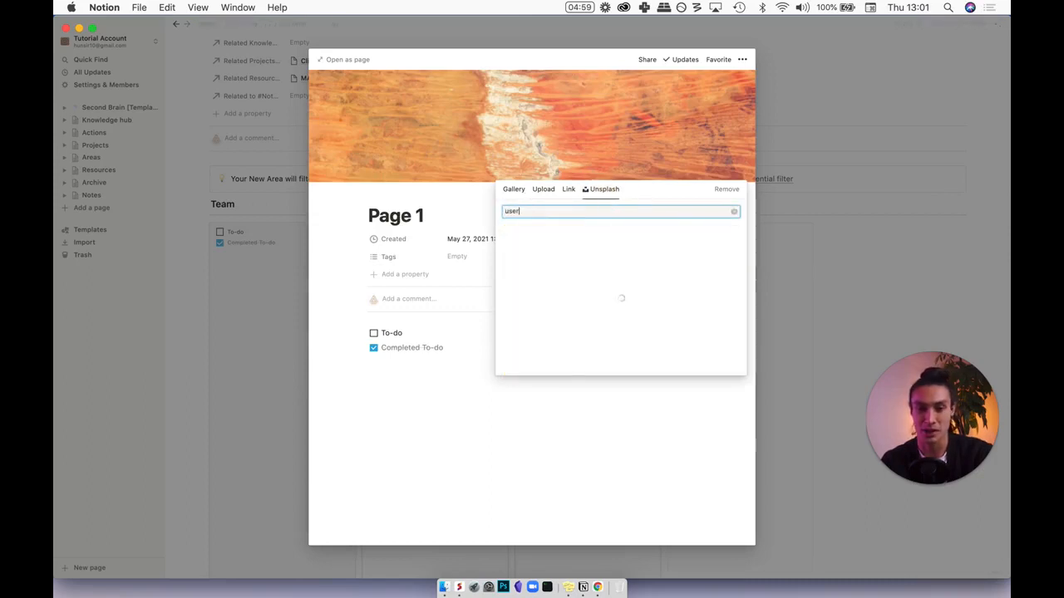
left_click(712, 296)
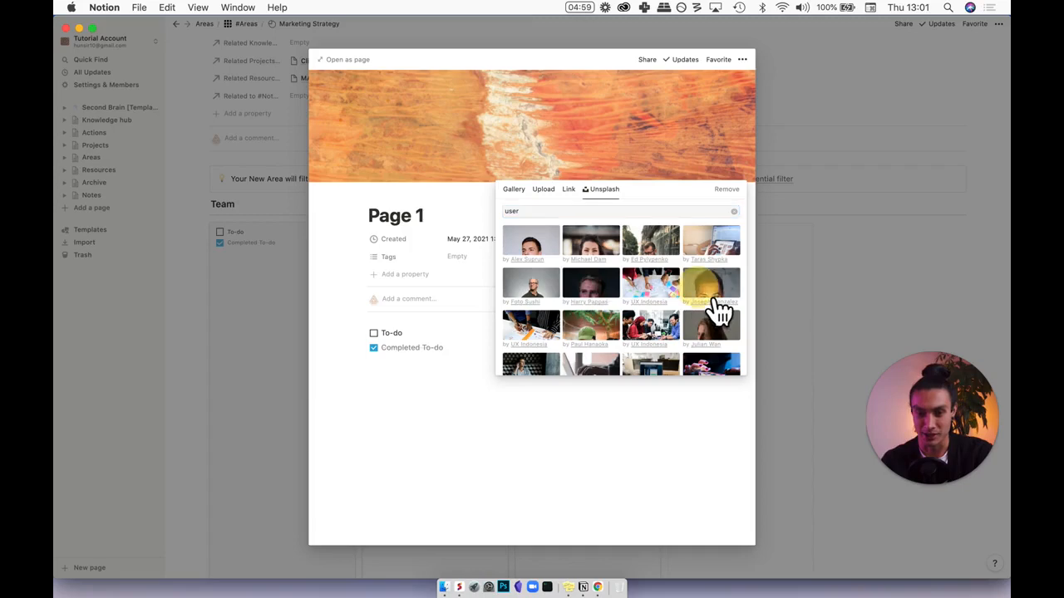
left_click(818, 325)
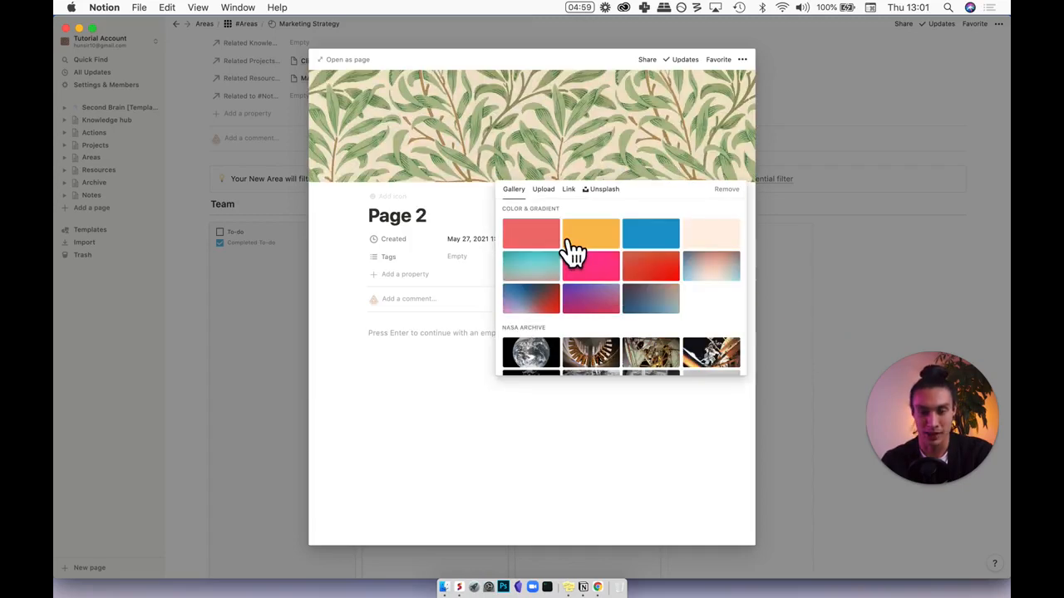
Step: Add Unsplash cover images to the Page 2 and Page 3 cards, using the search term "user"
left_click(603, 190)
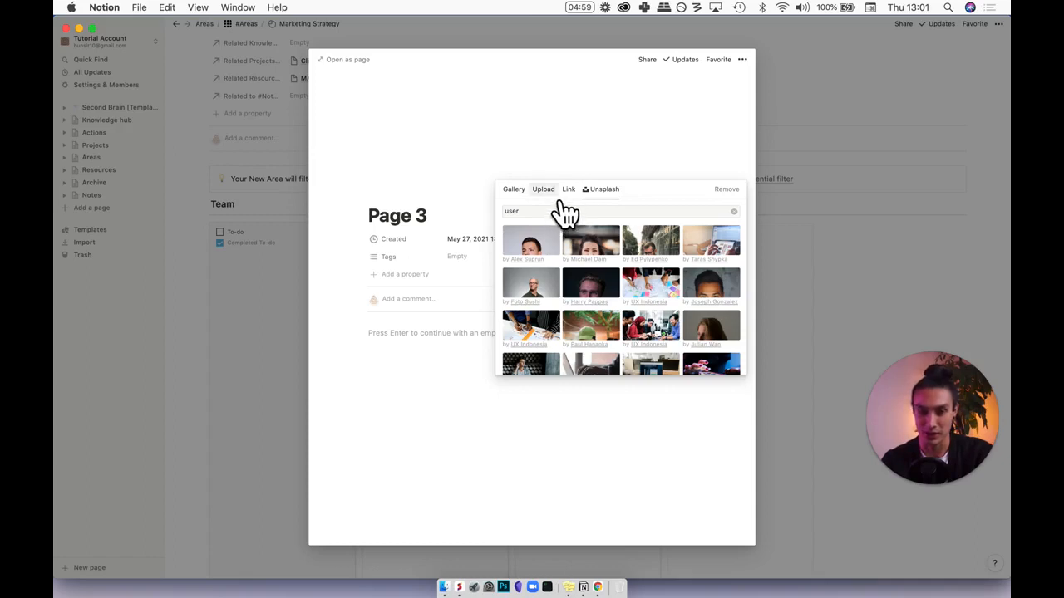
left_click(795, 289)
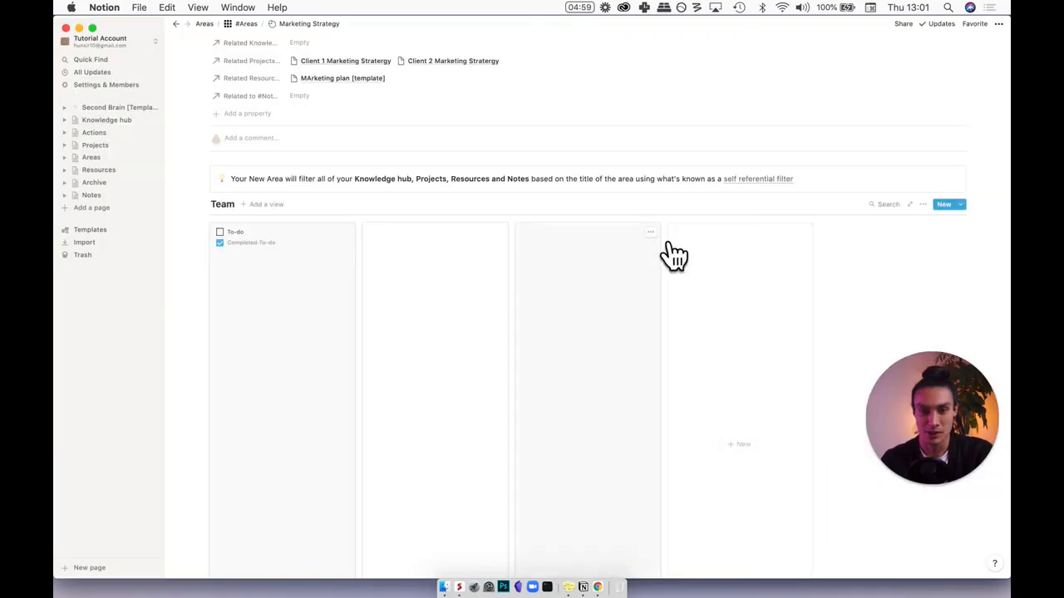
Step: Set the Team gallery's card preview to Page cover and its card size to Small
left_click(924, 204)
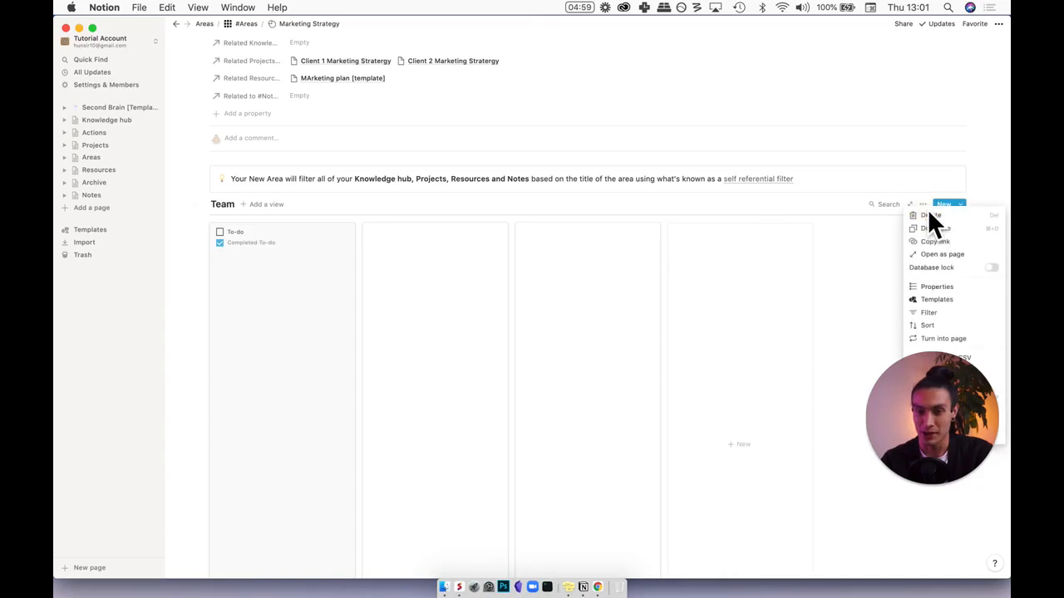
left_click(940, 287)
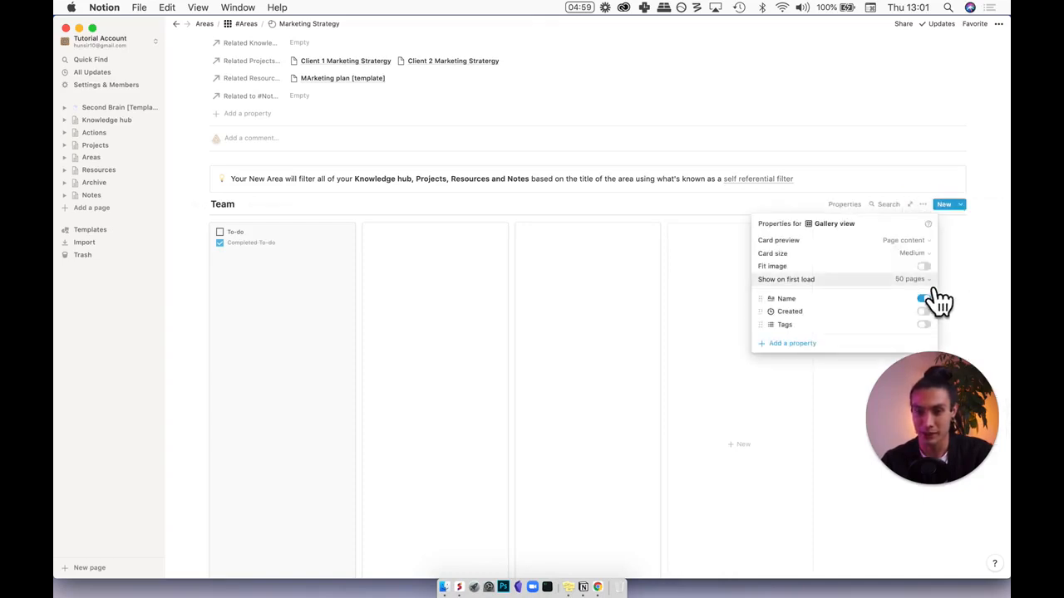
left_click(886, 242)
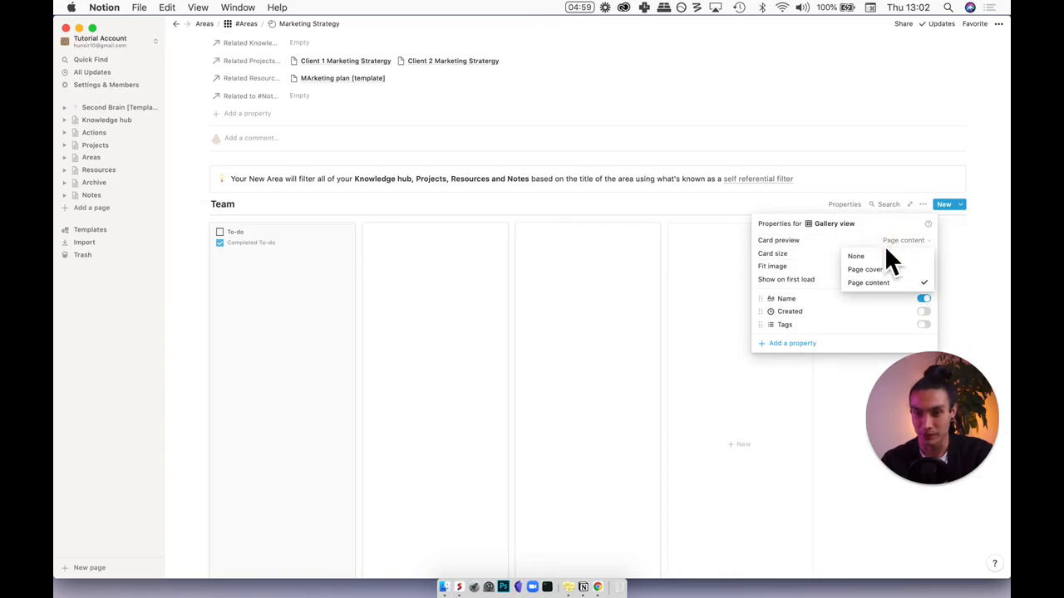
left_click(895, 270)
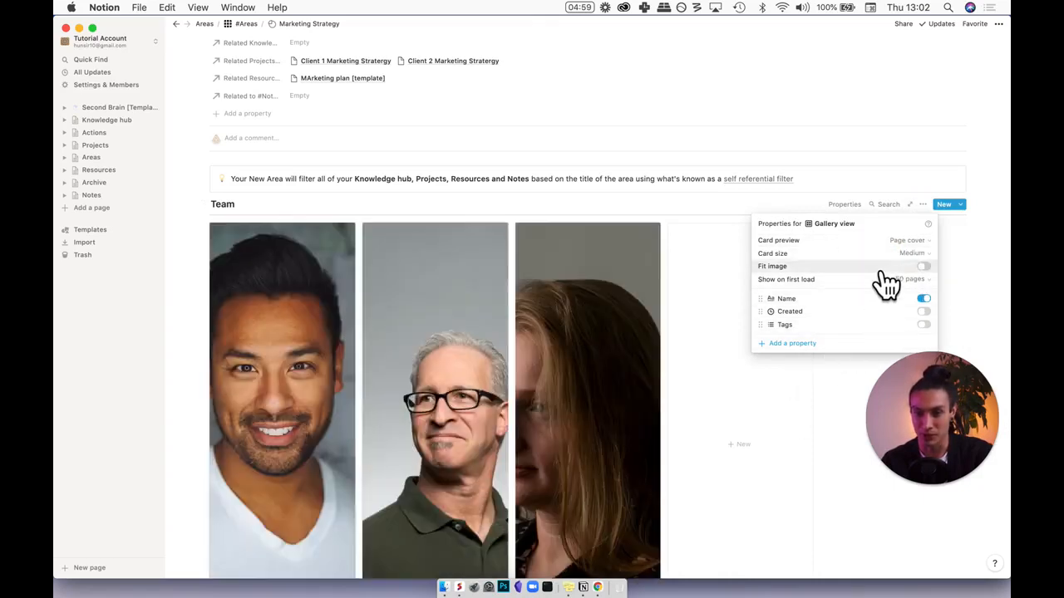
left_click(875, 260)
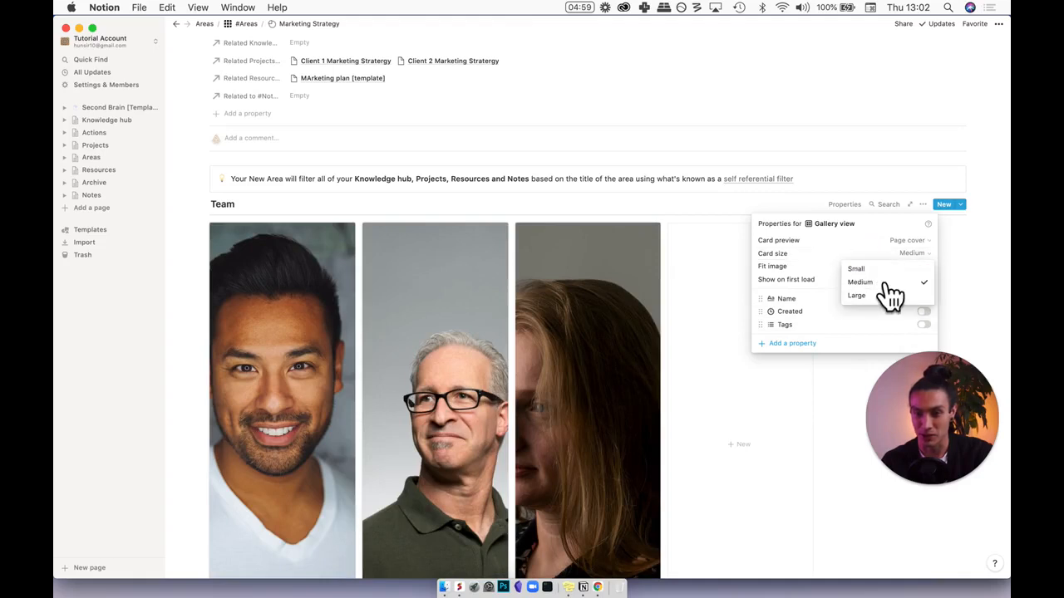
left_click(881, 267)
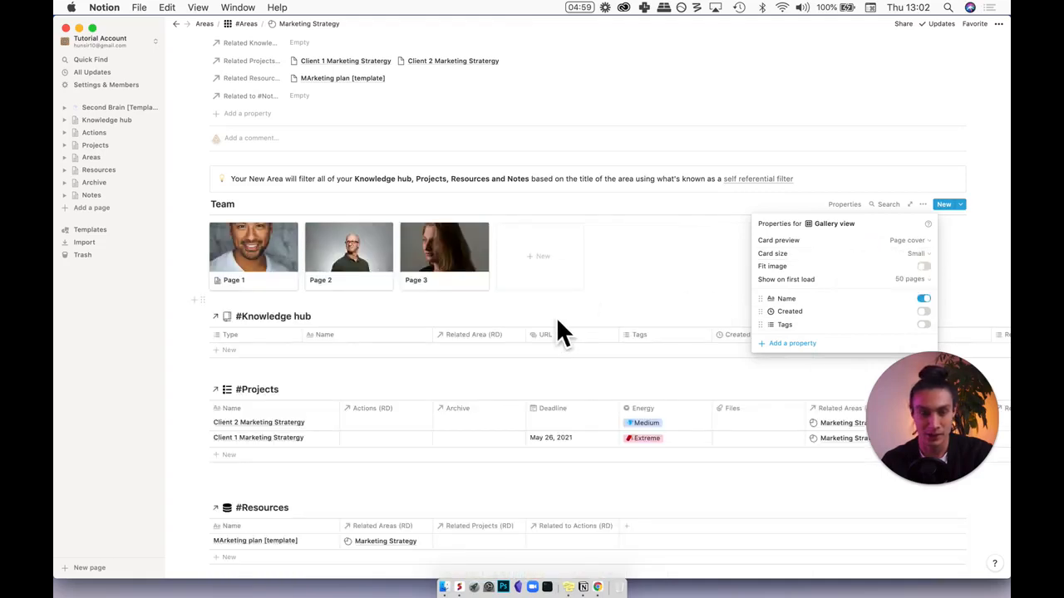
left_click(462, 316)
left_click_drag(975, 99, 973, 116)
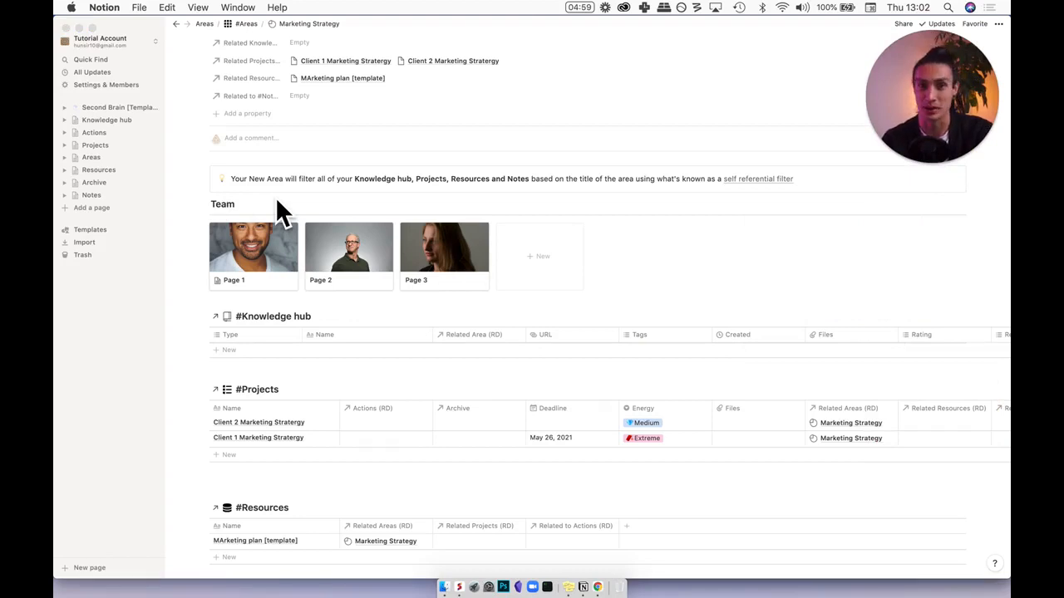
Step: Insert an inline table database above the Team gallery and title it "Team Todo's"
left_click(223, 185)
left_click(223, 204)
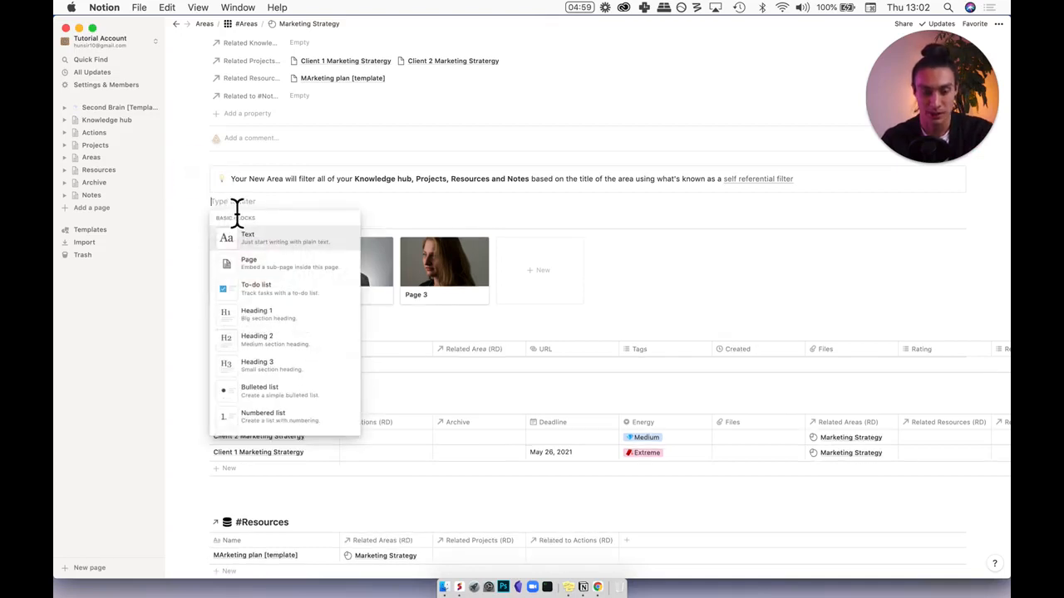
type("tab")
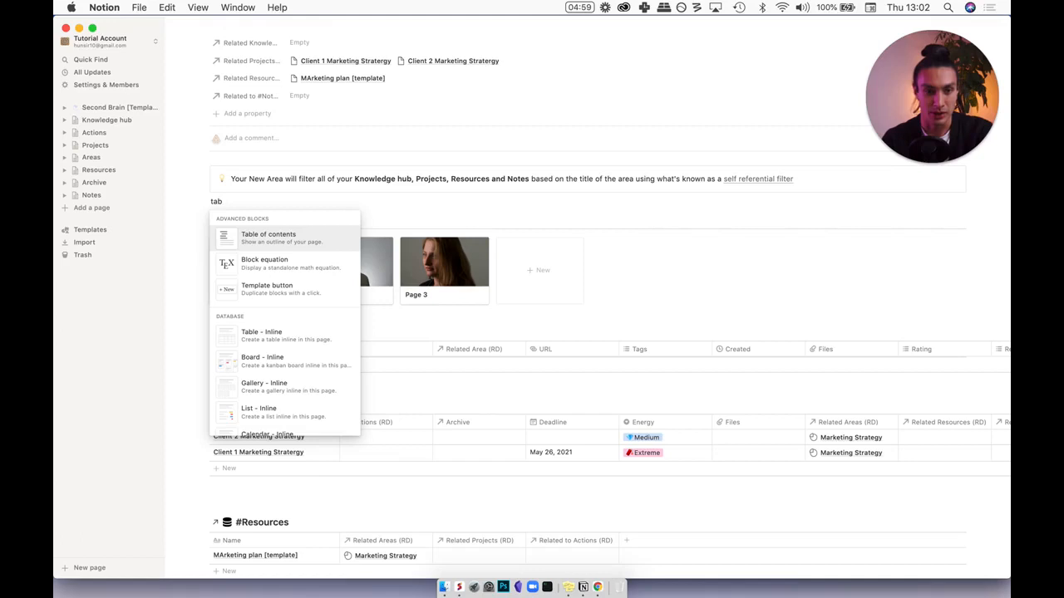
left_click(262, 336)
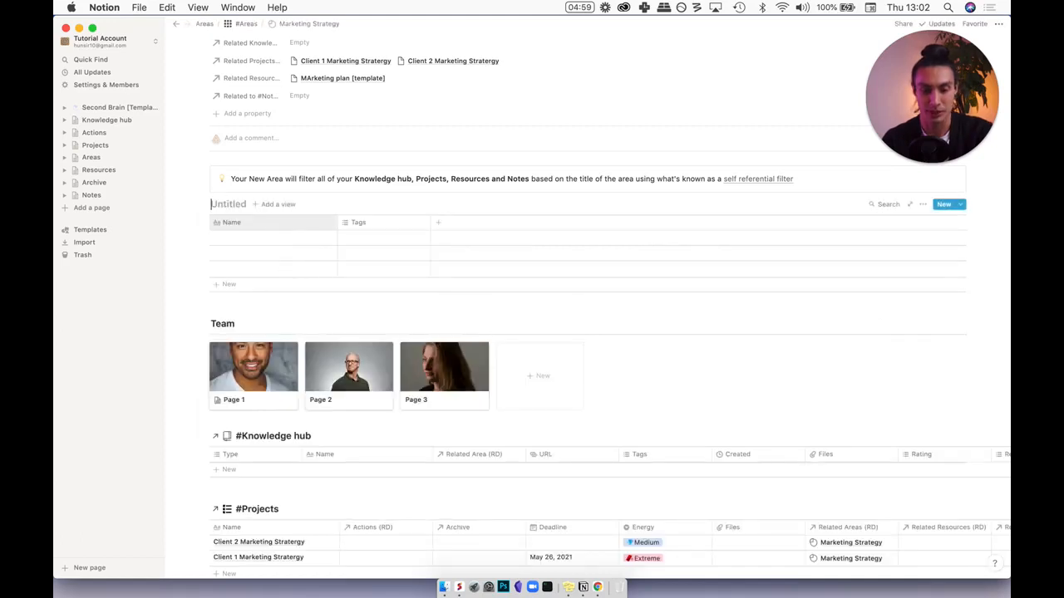
type("Team Todo's")
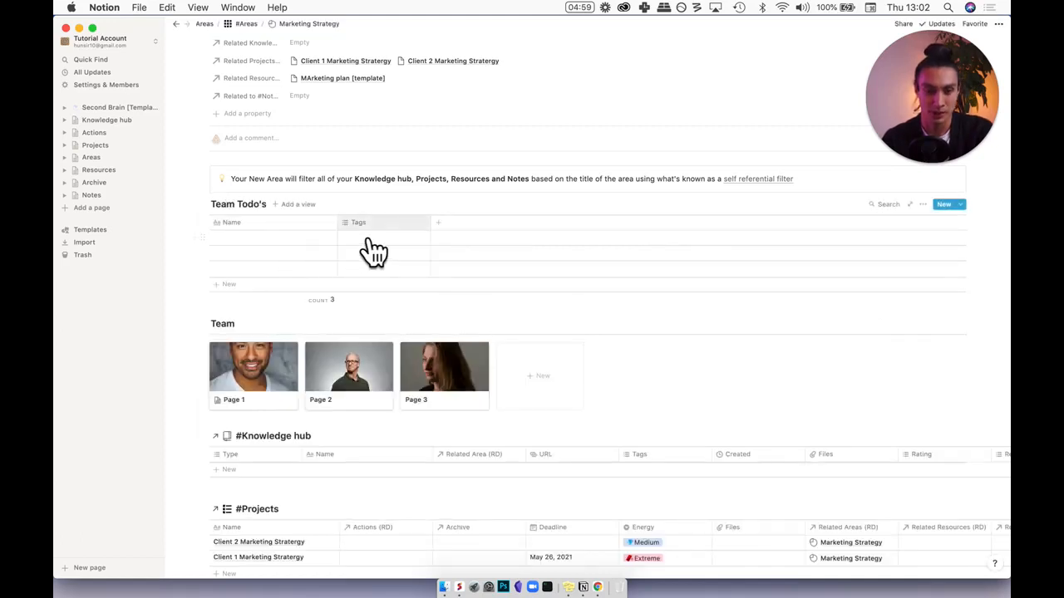
Step: Change the Tags property of the Team Todo's table to a Checkbox and rename it "Completed"
left_click(359, 231)
mouse_move(363, 275)
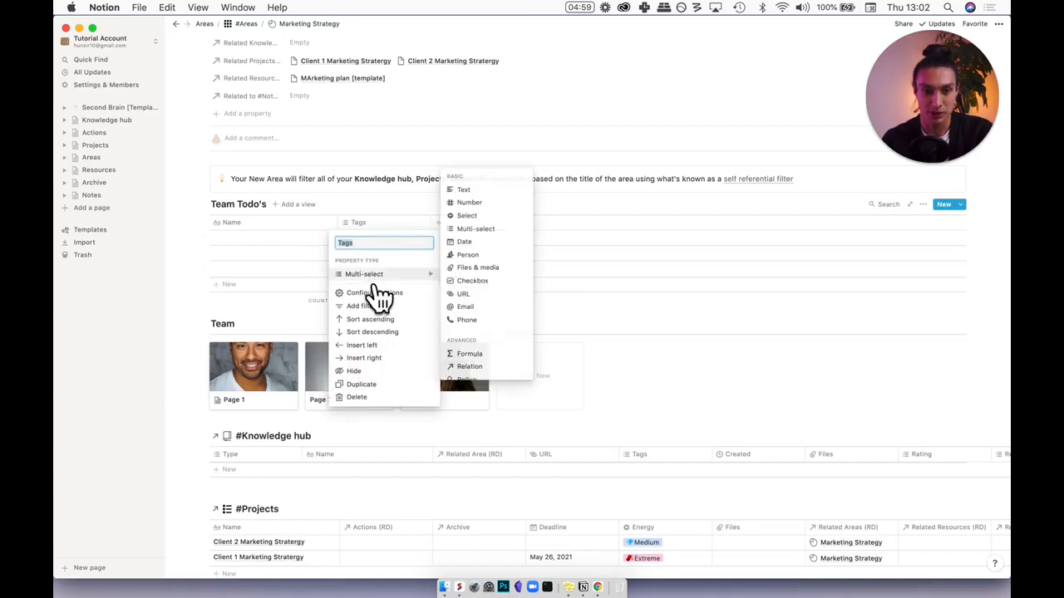
left_click(468, 282)
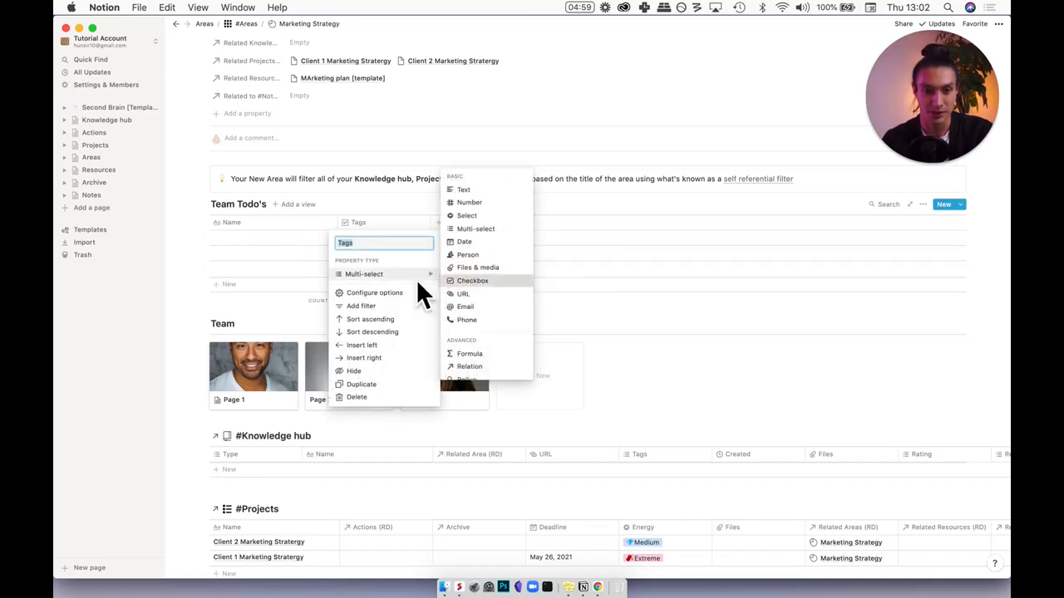
left_click(366, 223)
type("Completed")
left_click(438, 222)
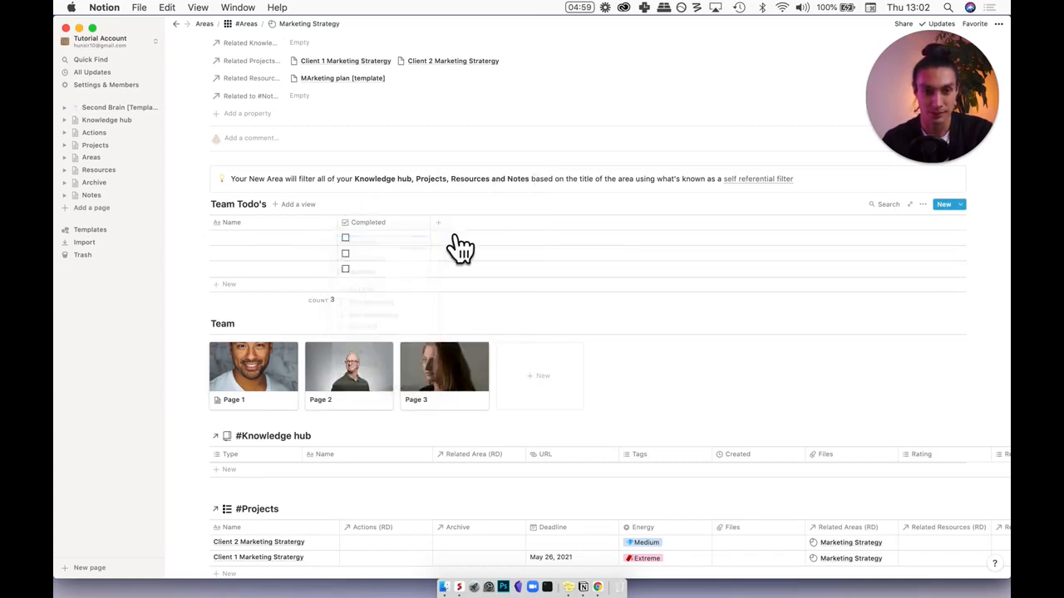
Step: Add a Person property named "Responsible person" to the Team Todo's table
left_click(438, 223)
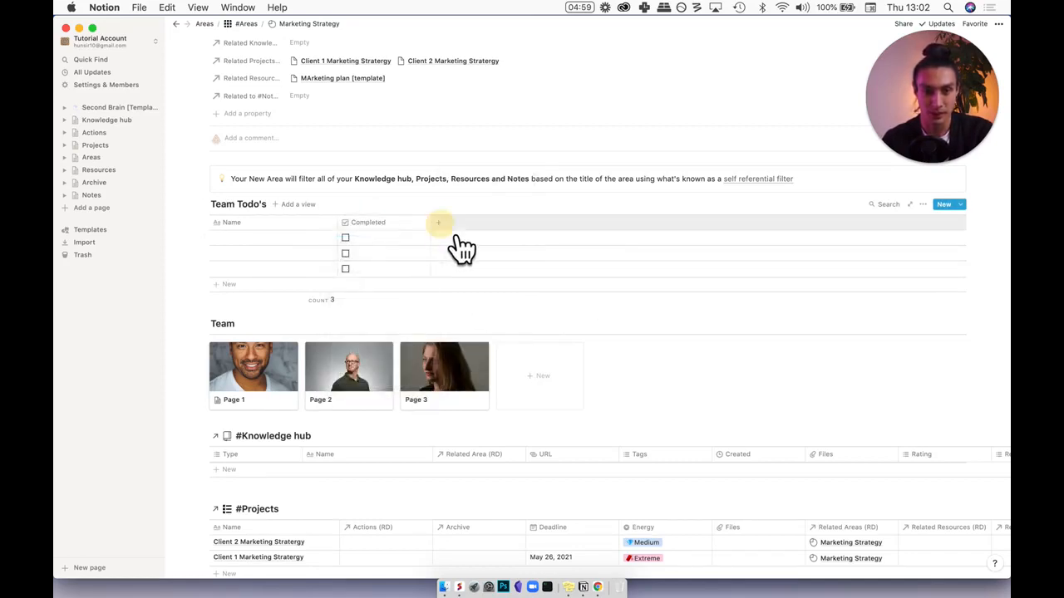
type("Responsible person")
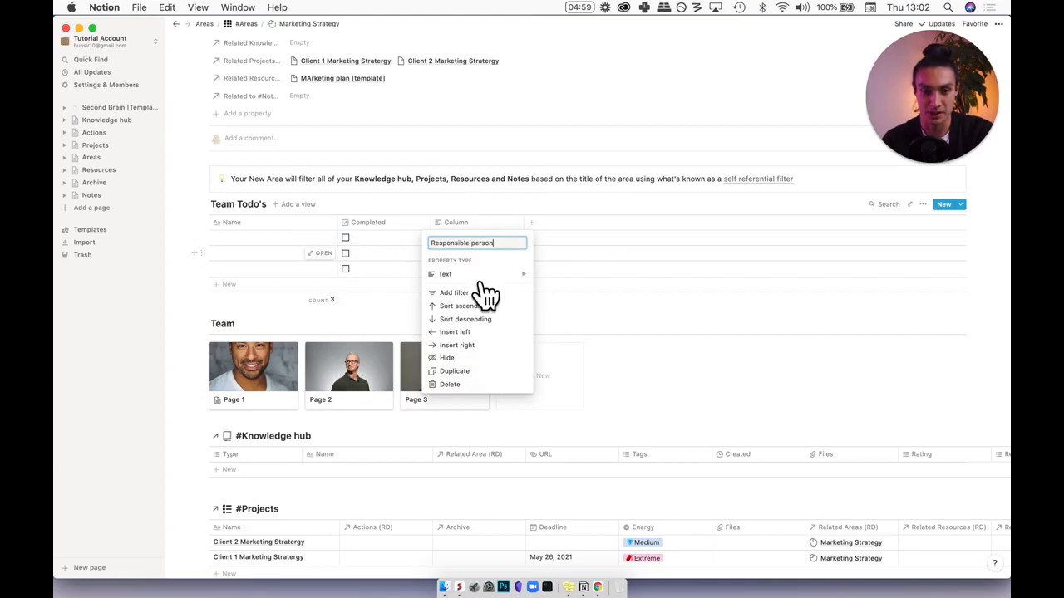
mouse_move(483, 277)
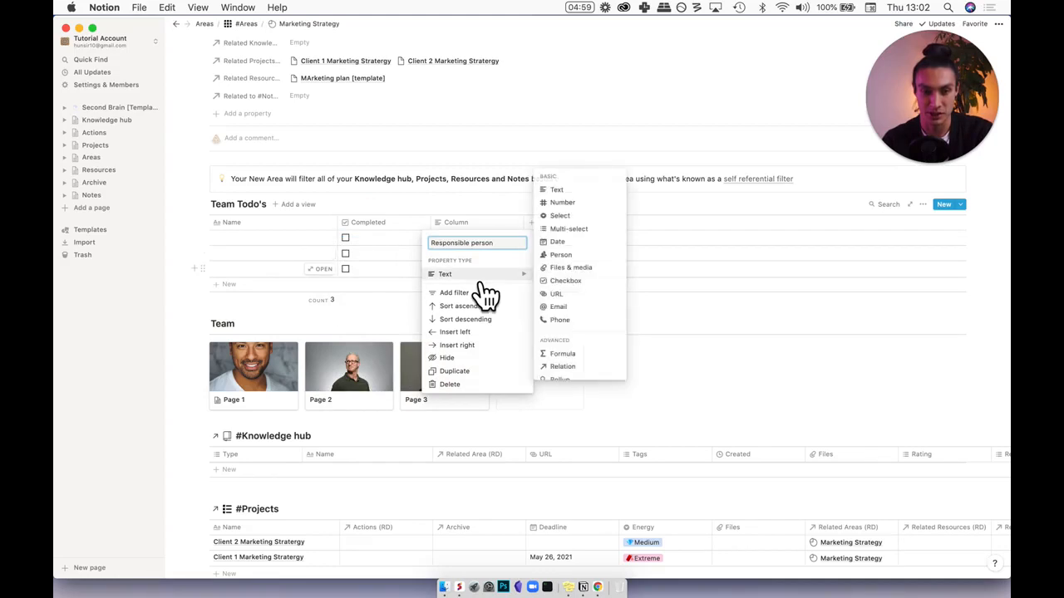
left_click(574, 256)
Step: Assign Tutorial Account as the responsible person in all three Team Todo's rows
left_click(473, 244)
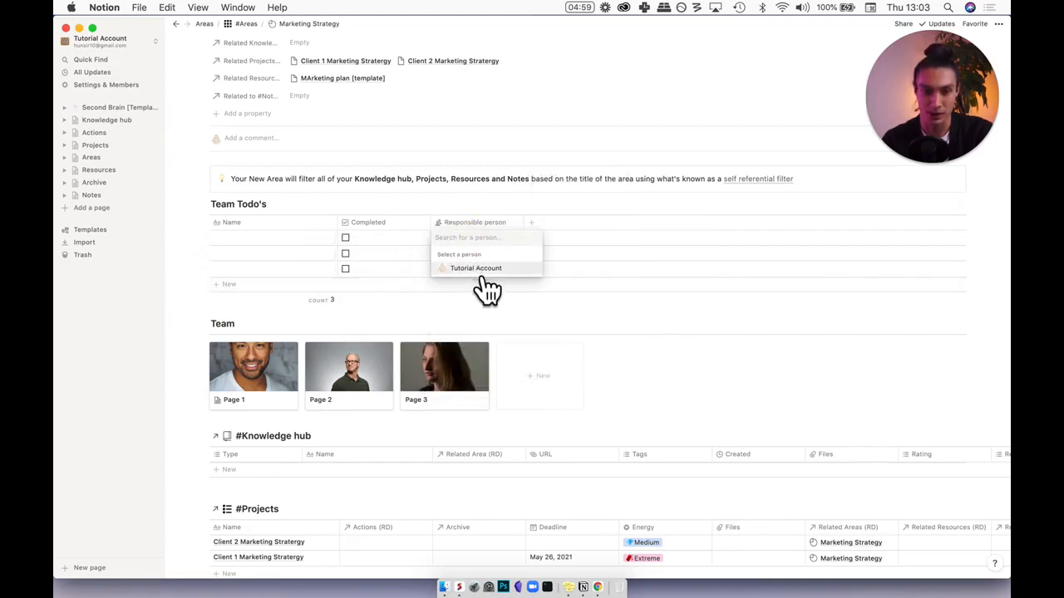
left_click(482, 280)
left_click(454, 307)
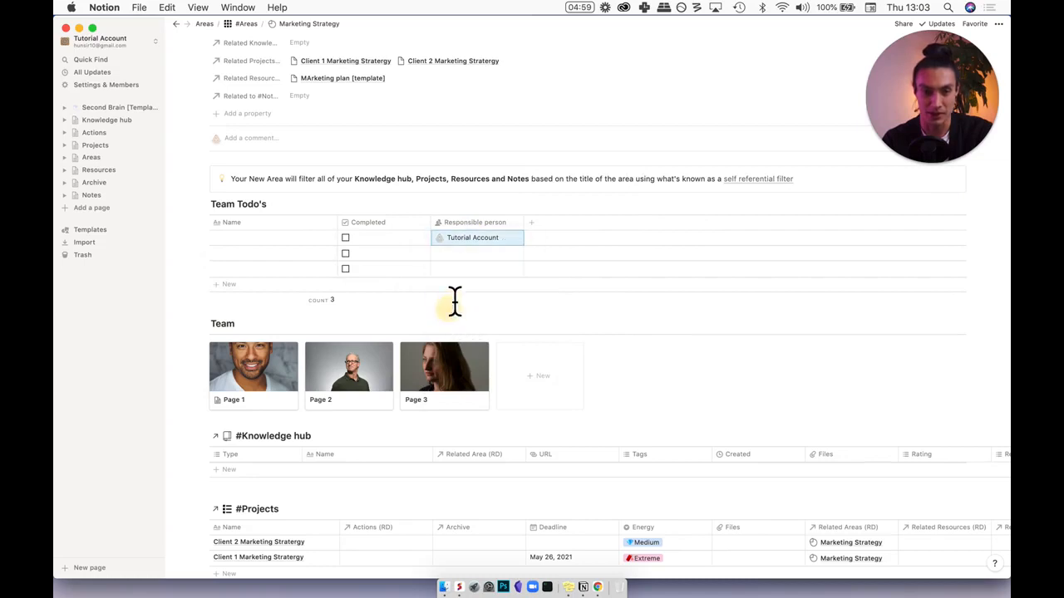
left_click(463, 256)
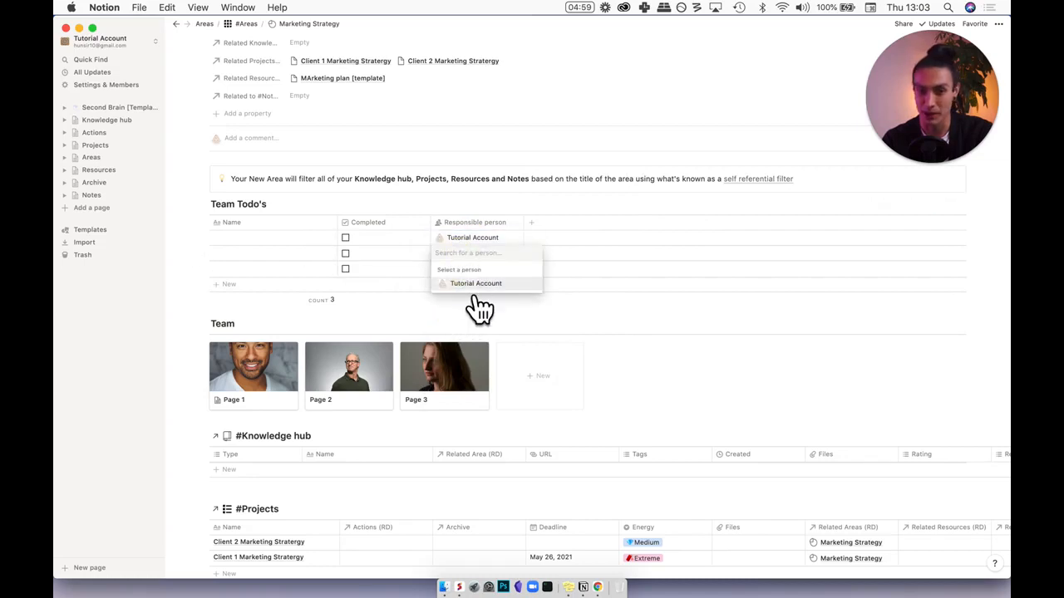
left_click(467, 284)
key("Escape")
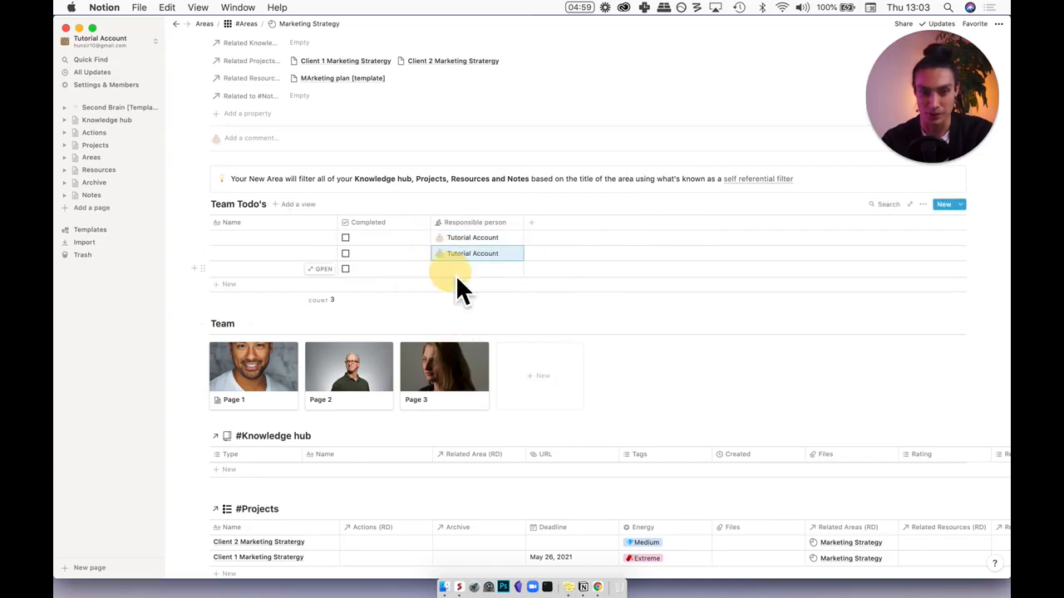
left_click(457, 274)
left_click(478, 301)
key("Escape")
left_click(998, 24)
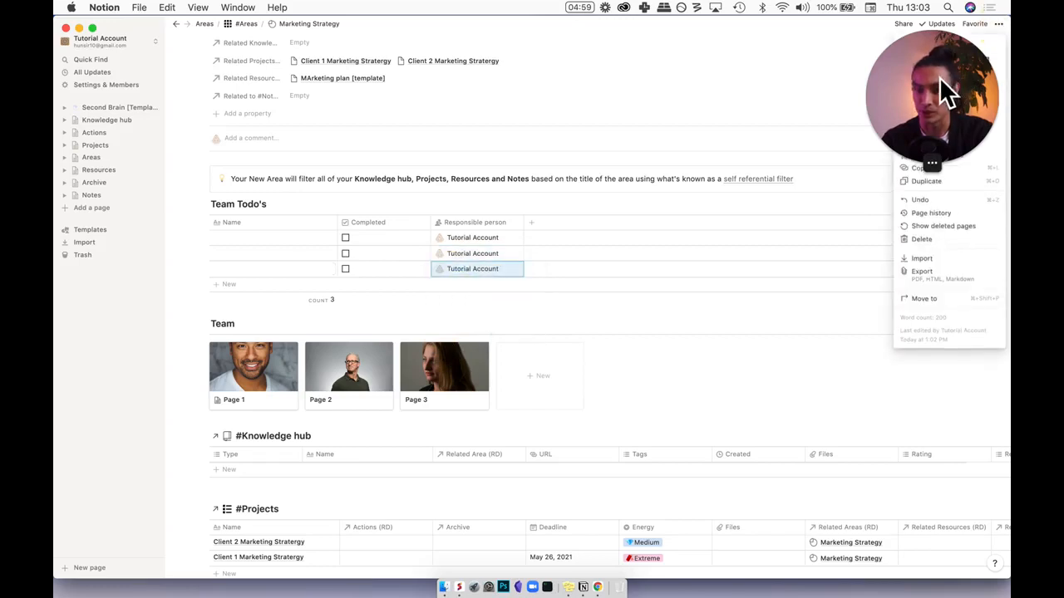
left_click(909, 25)
left_click(905, 28)
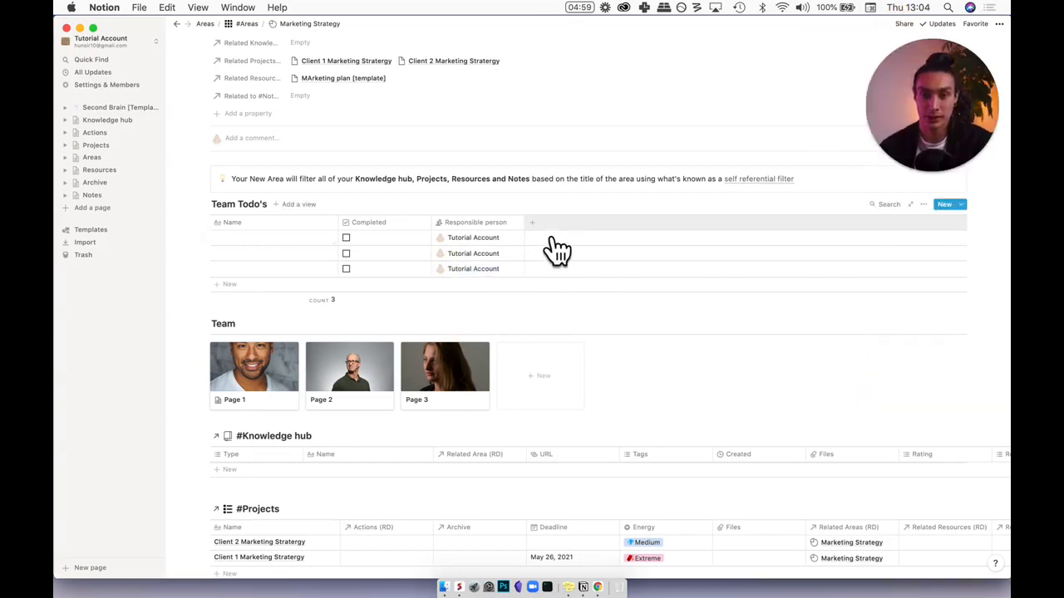
Step: Add a Date property named "Deadline" to Team Todo's and set its rows to May 29, May 30 and Jun 2, 2021
left_click(536, 224)
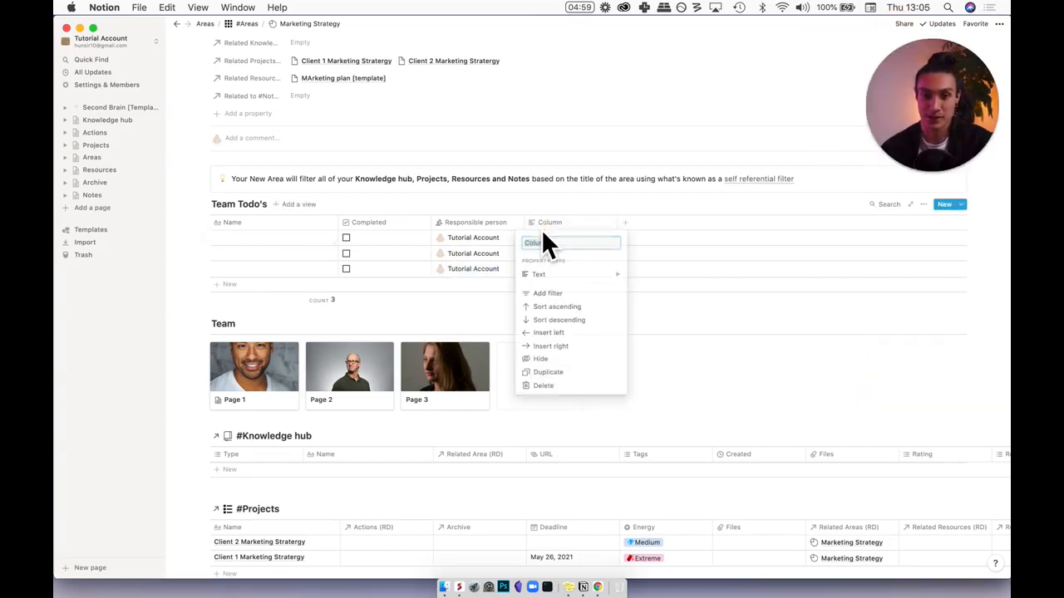
type("De")
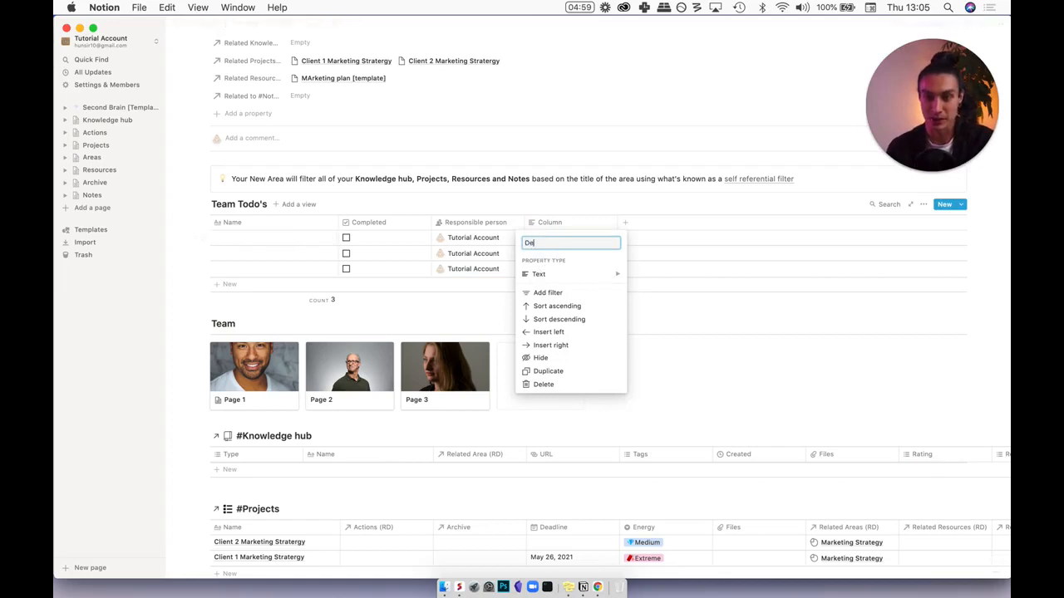
type("adline")
mouse_move(569, 276)
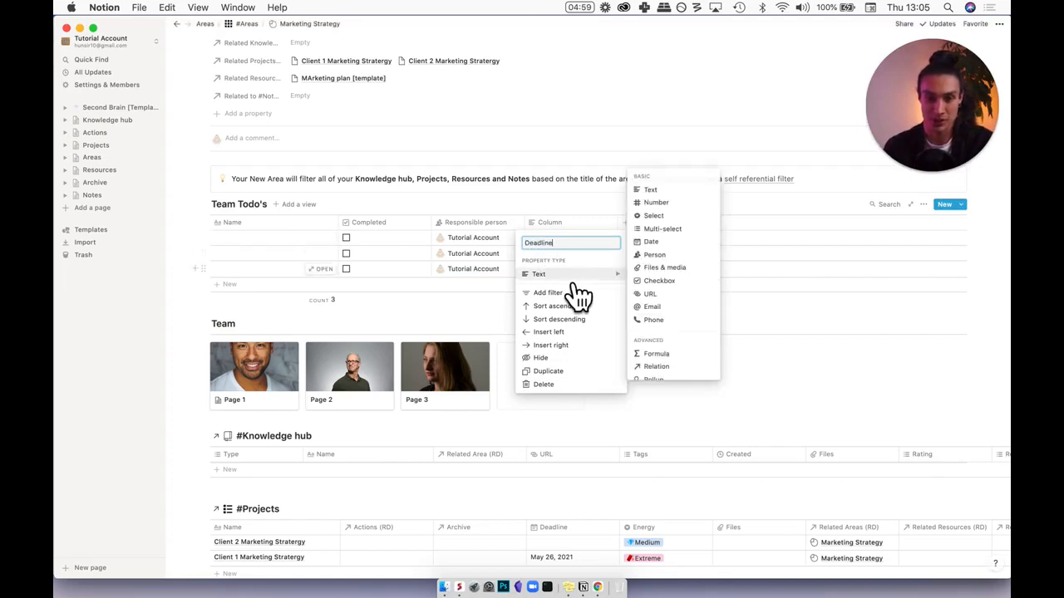
scroll(684, 308, "down", 2)
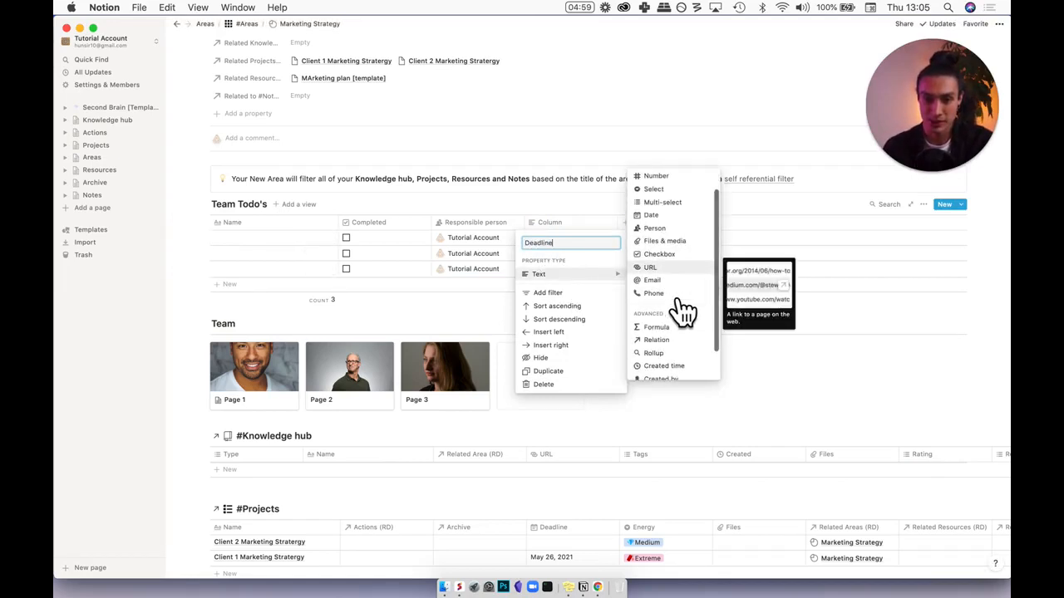
left_click(675, 216)
left_click(553, 242)
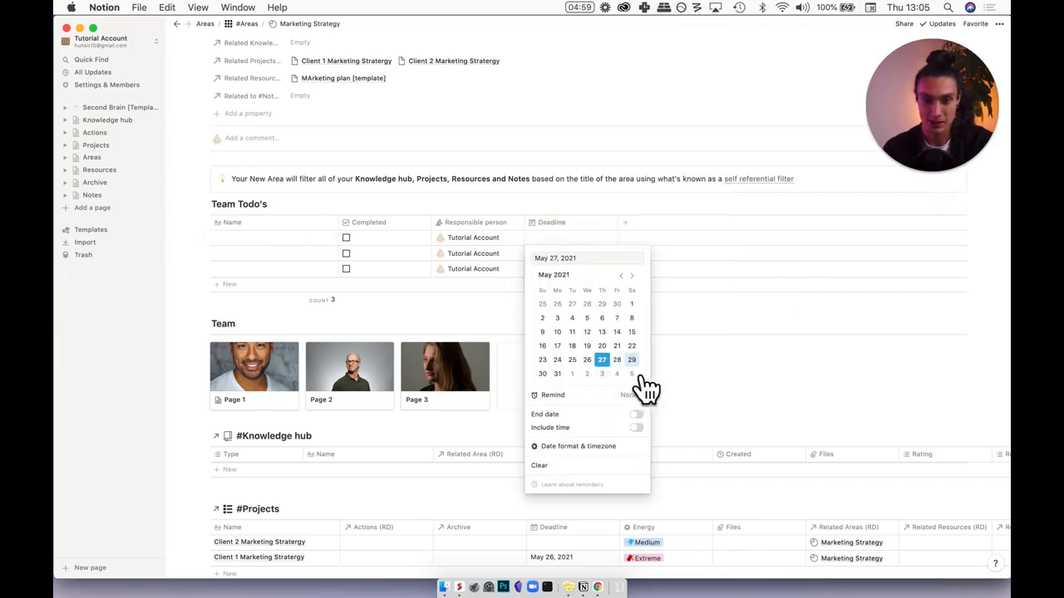
left_click(406, 345)
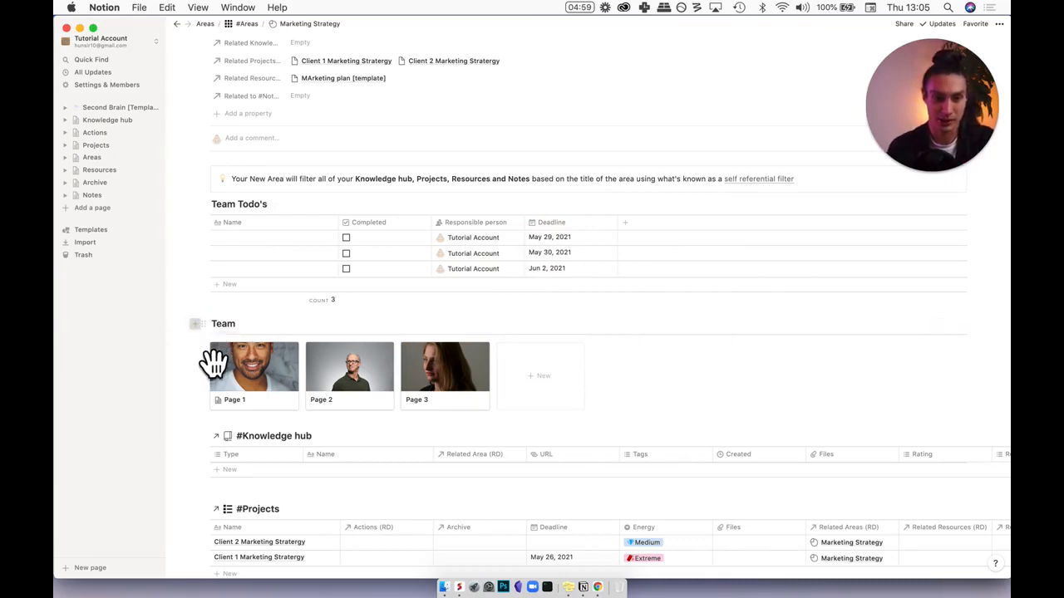
Step: Insert a linked database of Team Todo's between the Team gallery and the Knowledge hub table
left_click(193, 324)
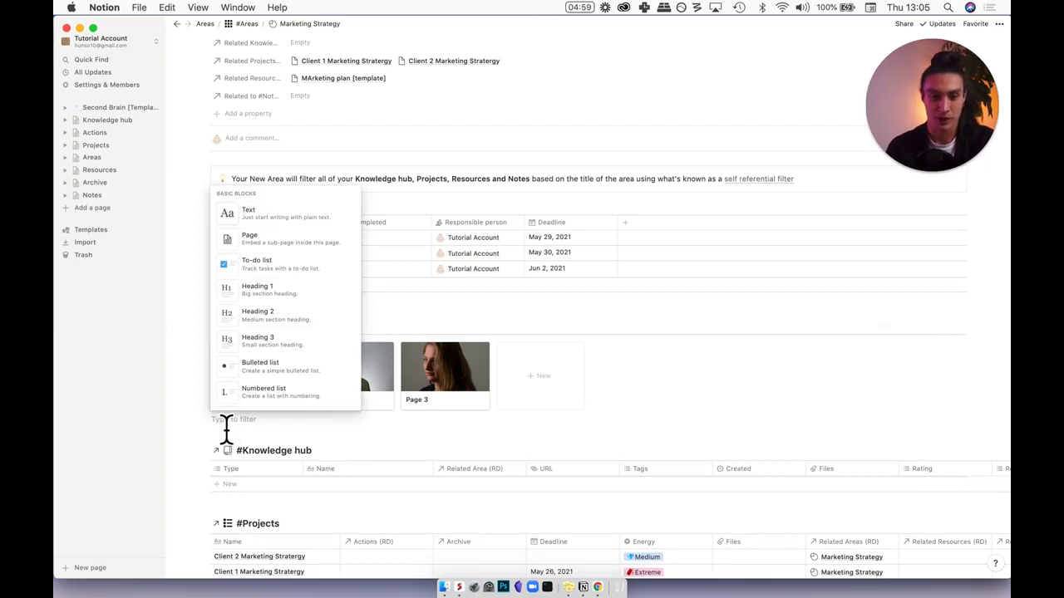
type("link")
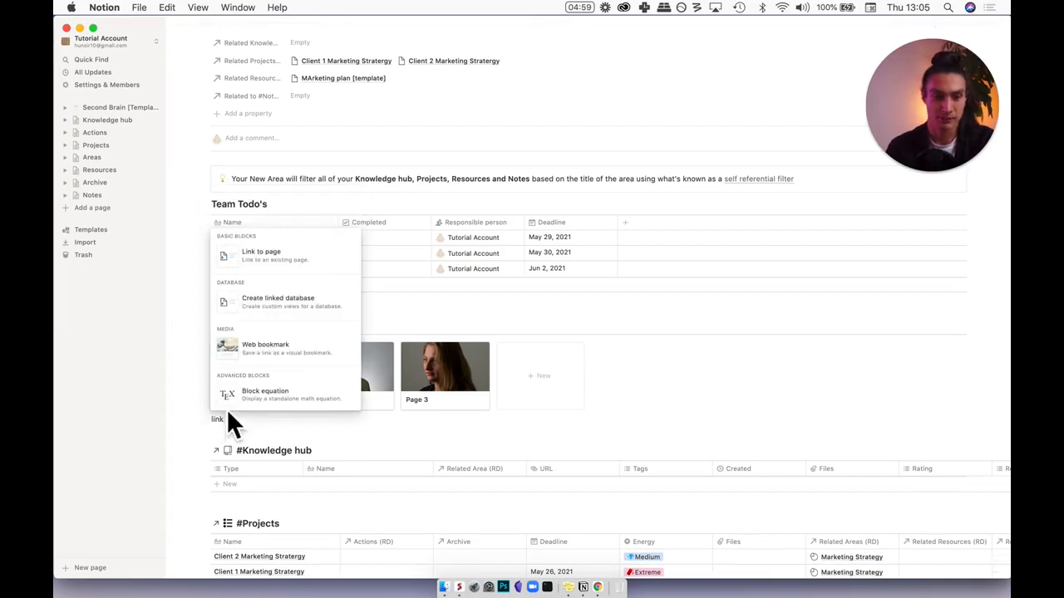
left_click(278, 309)
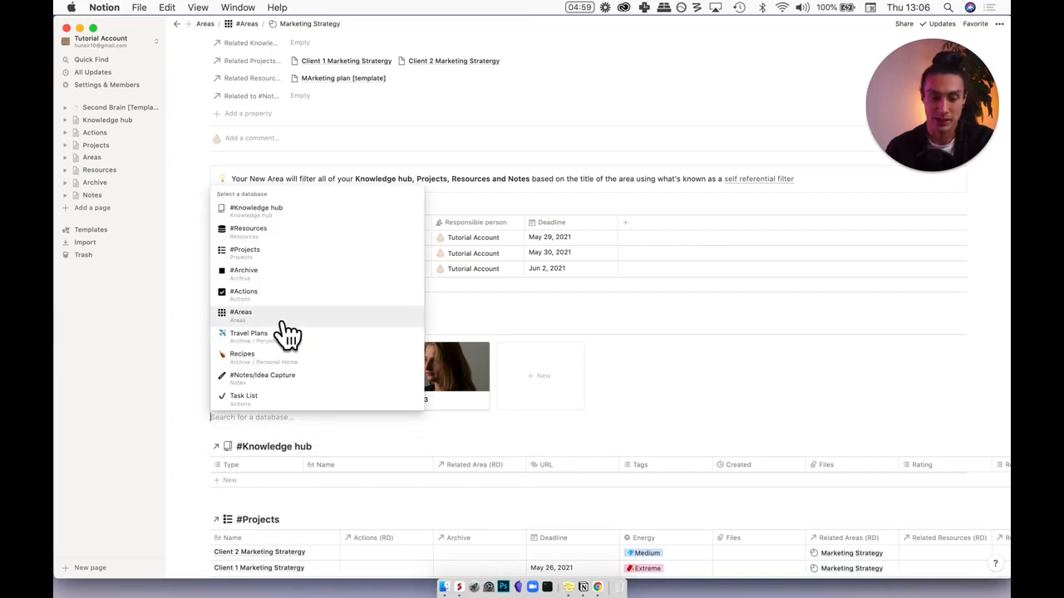
type("team ")
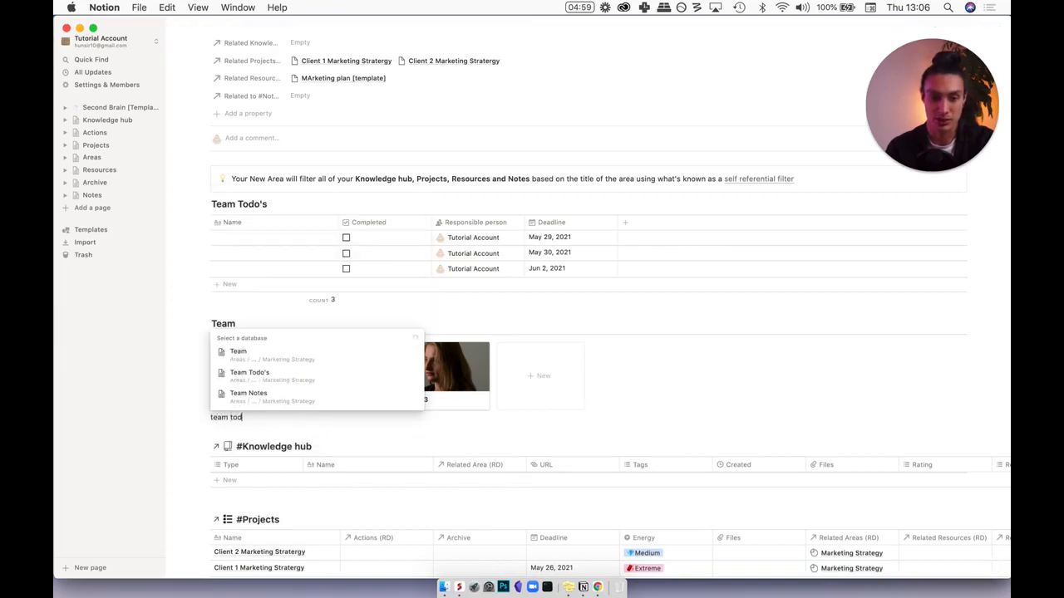
type("todo")
left_click(281, 404)
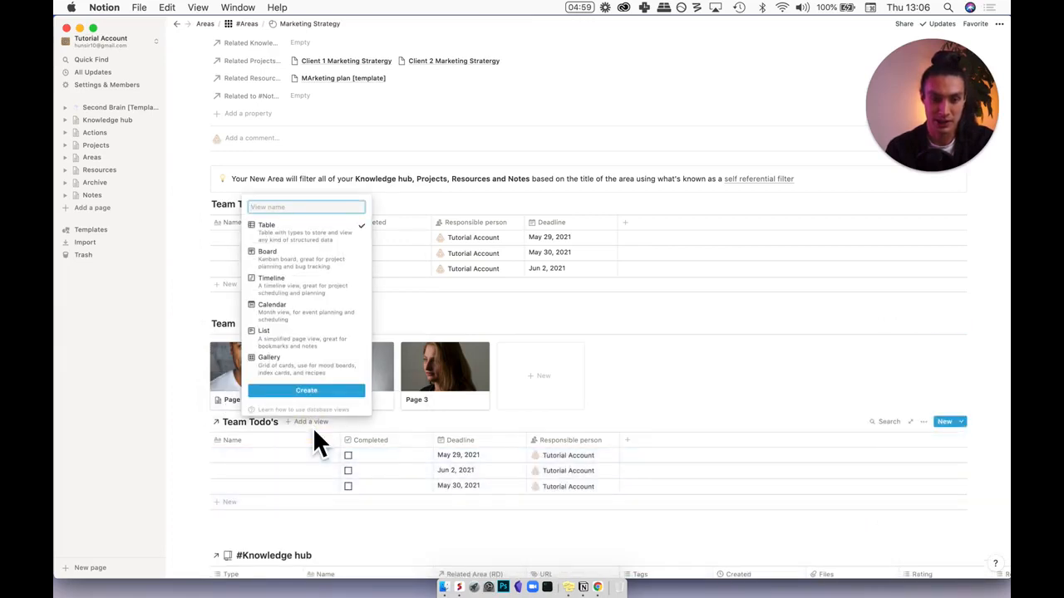
Step: Add a Calendar view named "cal view" to the linked Team Todo's database below the Team gallery
left_click(295, 318)
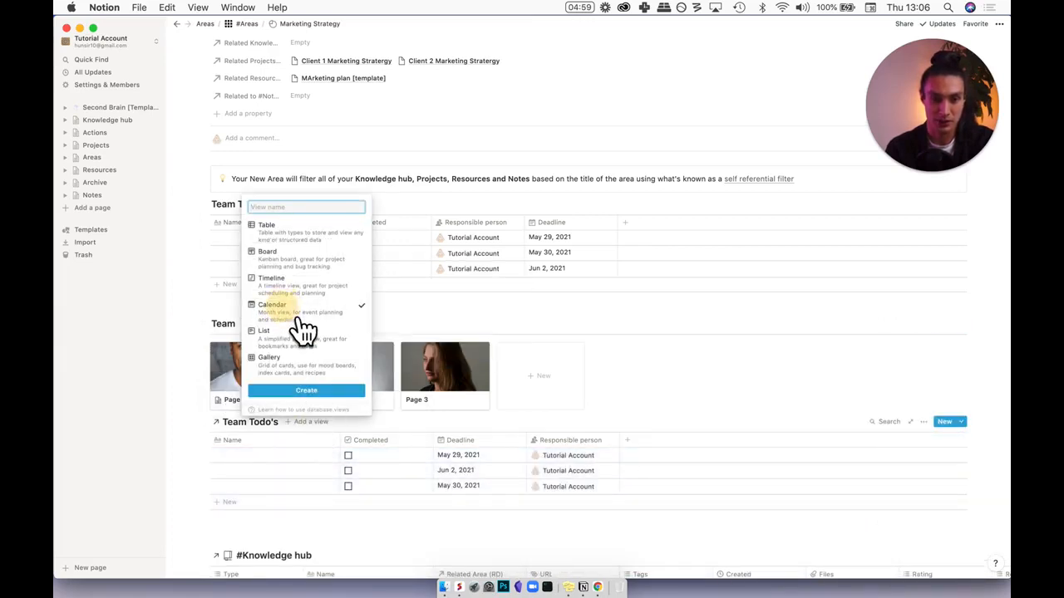
type("cal view")
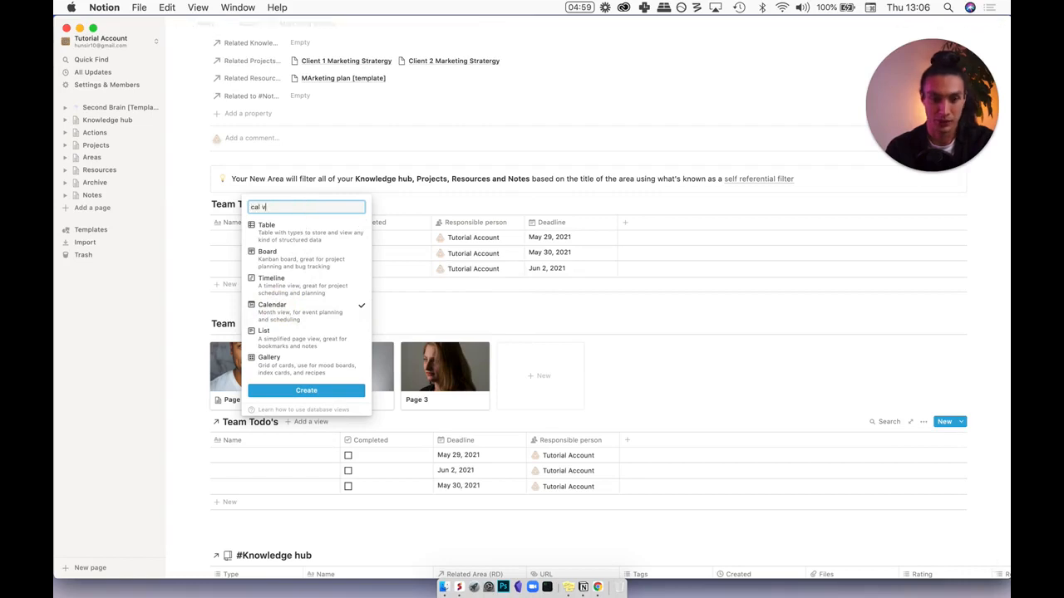
key("Return")
Step: Name the three rows of the Team Todo's table Task 1, Task 2 and Task 3
left_click(267, 241)
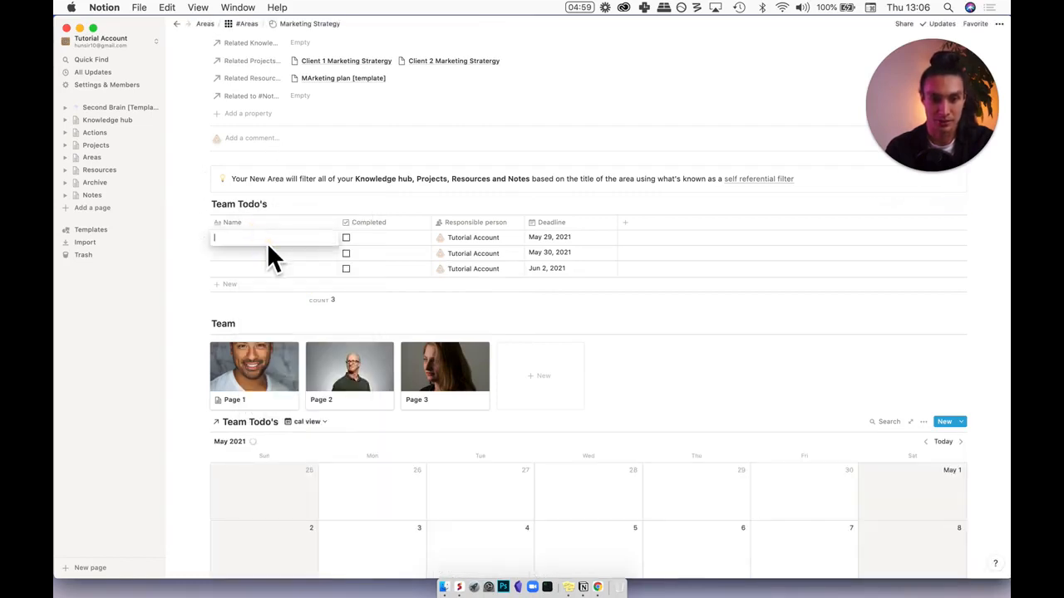
type("Task 1")
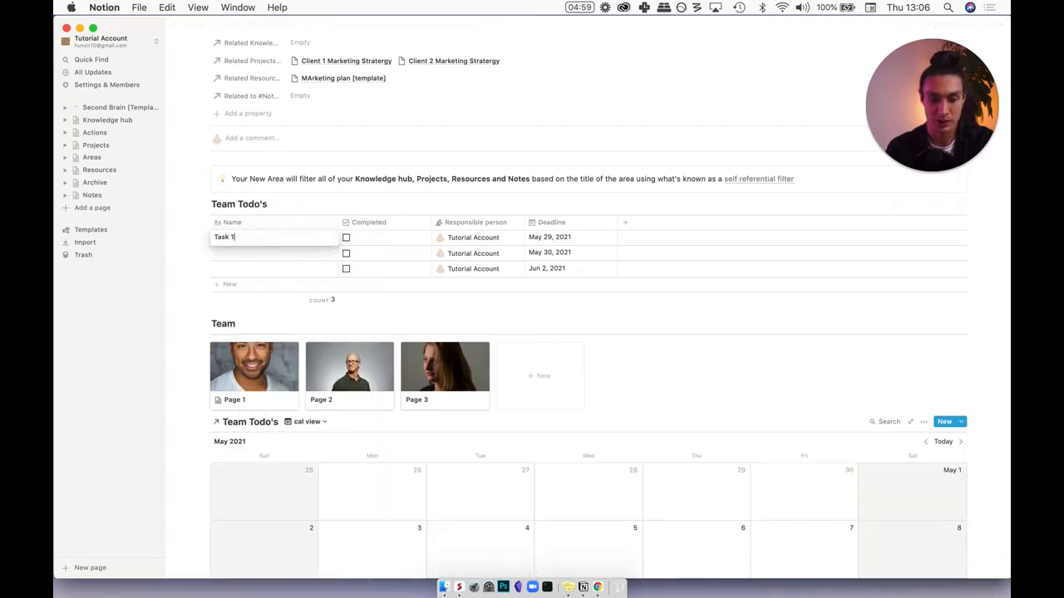
left_click(266, 257)
type("Task 2")
left_click(252, 271)
type("Tas")
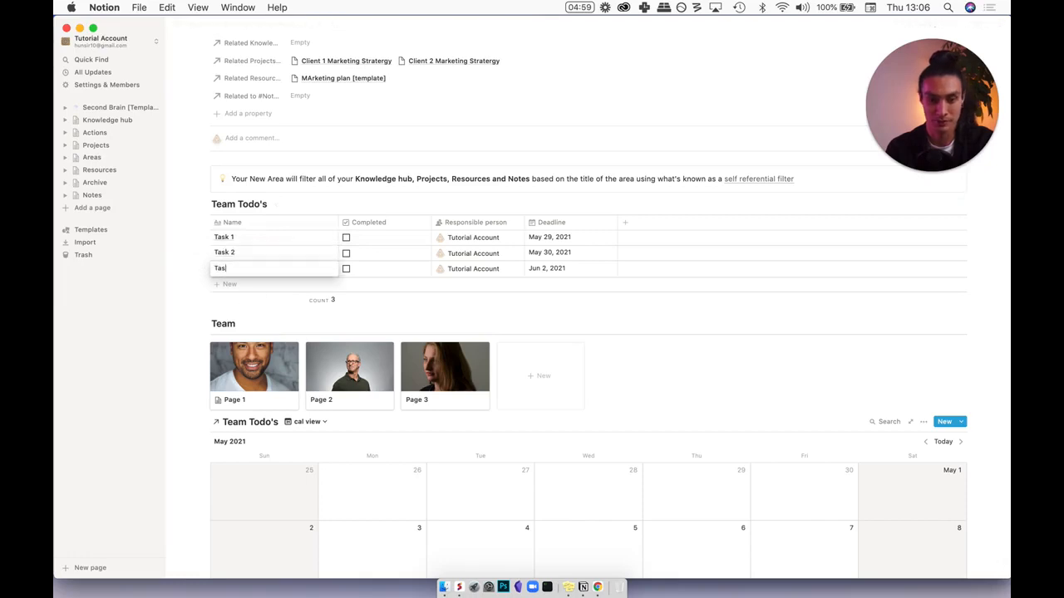
key("Escape")
Step: Check the tasks on the calendar against their deadlines in the Team Todo's table and look over the linked tables below
scroll(264, 331, "down", 10)
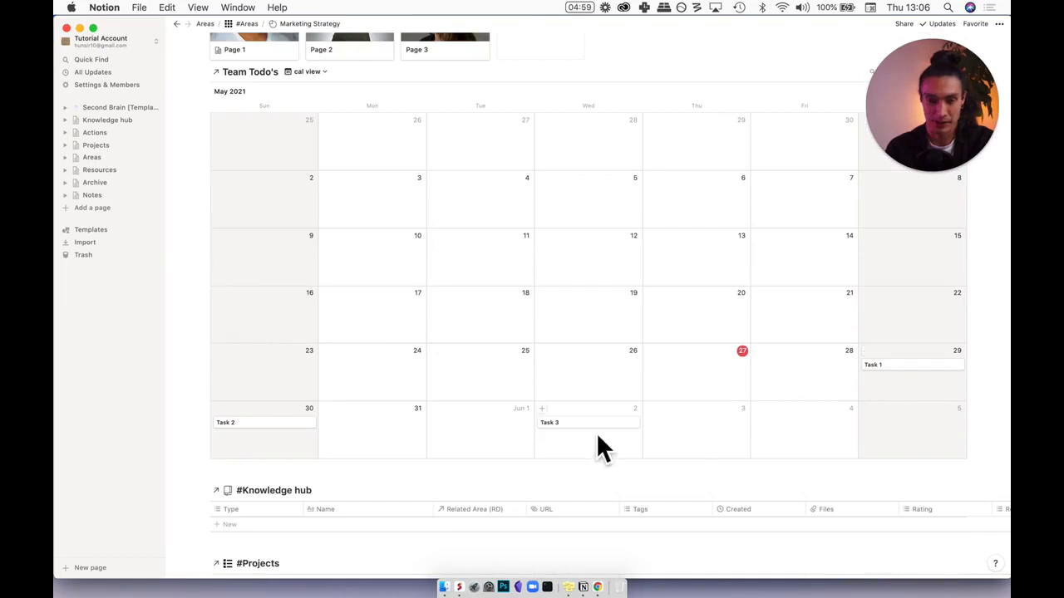
scroll(659, 426, "up", 8)
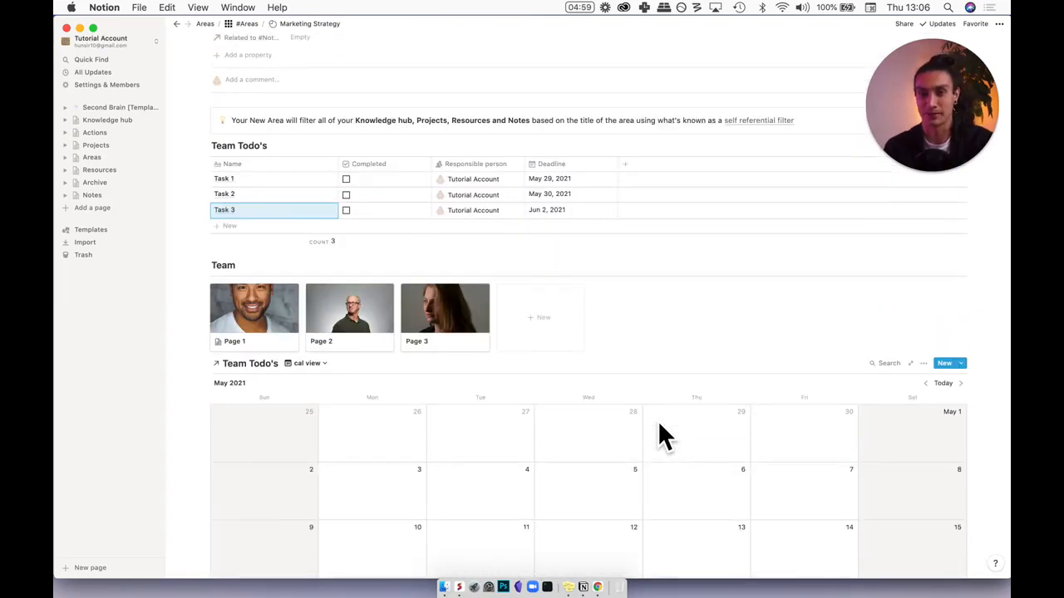
scroll(613, 223, "up", 1)
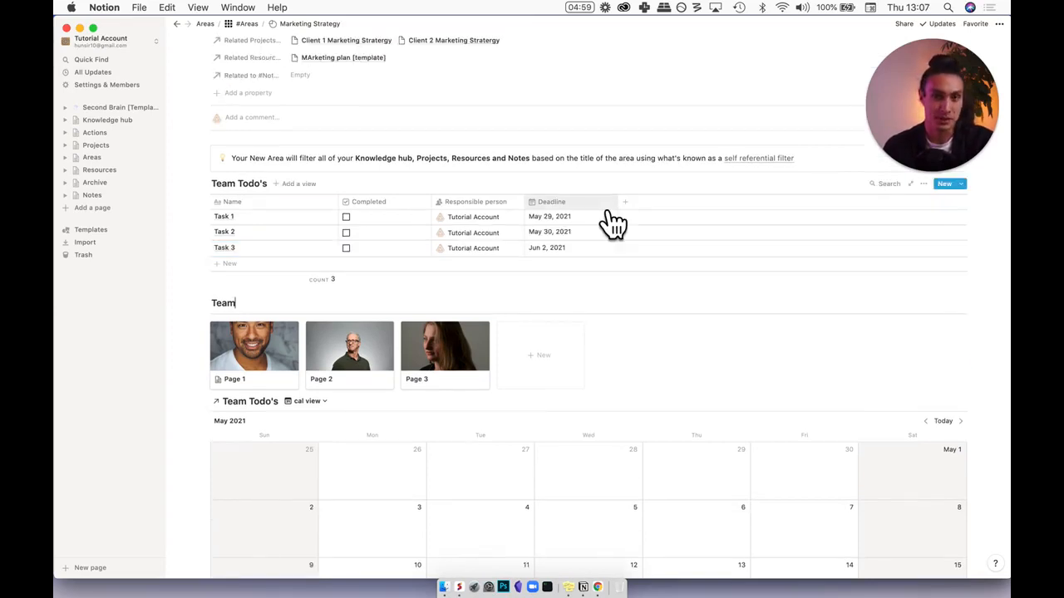
scroll(601, 361, "down", 15)
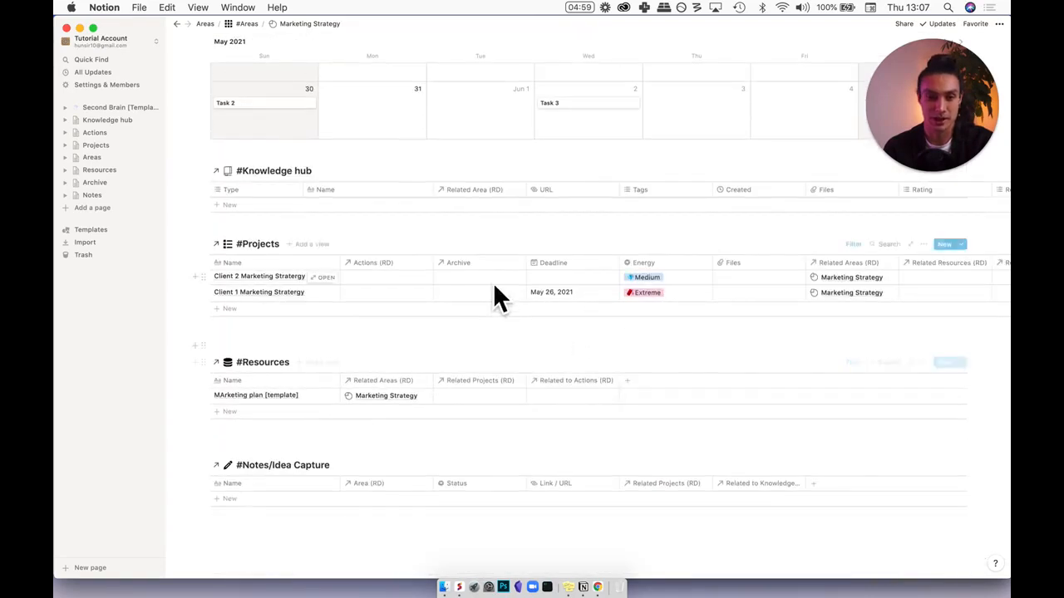
scroll(496, 297, "up", 1)
scroll(497, 296, "up", 5)
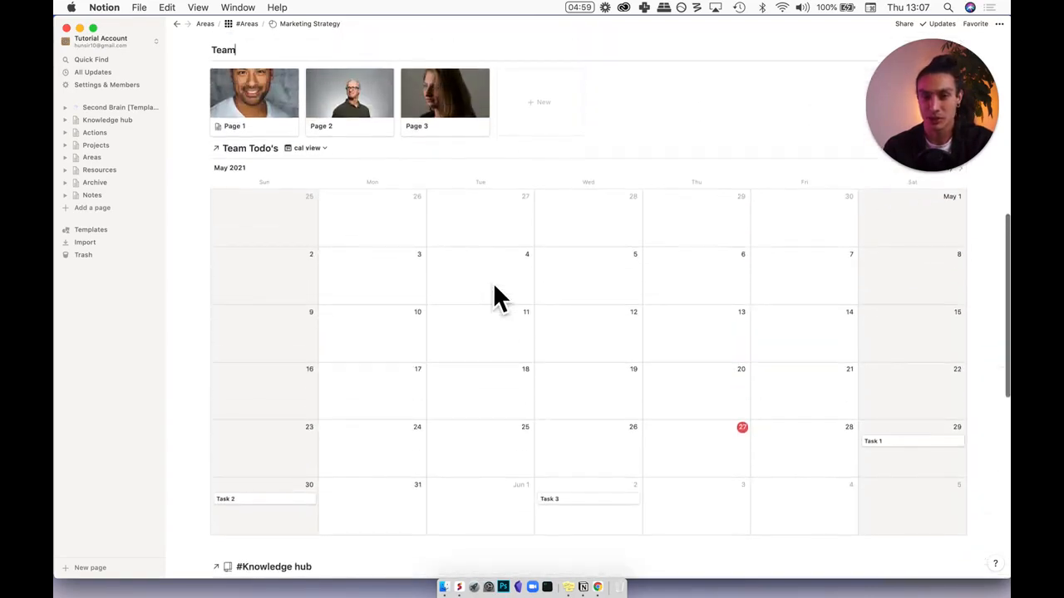
scroll(497, 296, "up", 2)
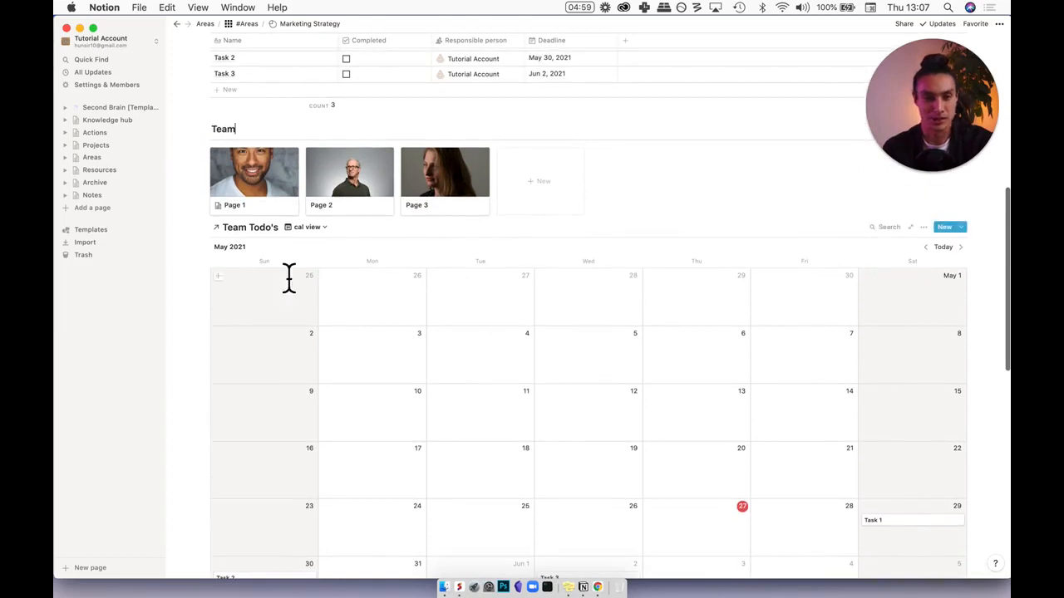
scroll(250, 237, "up", 1)
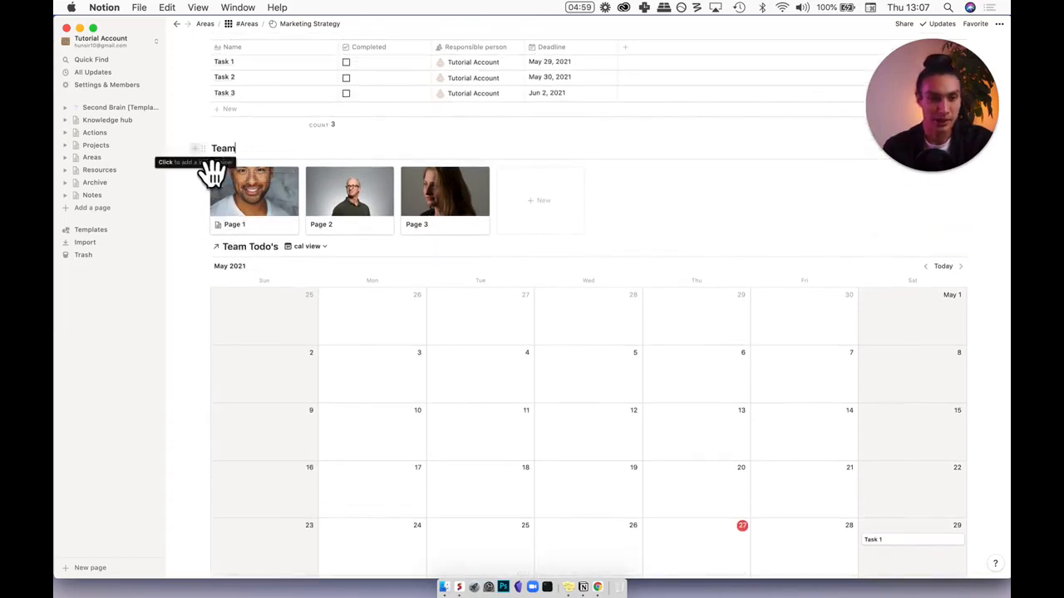
Step: Insert an empty text block below the callout and duplicate it
scroll(333, 176, "up", 3)
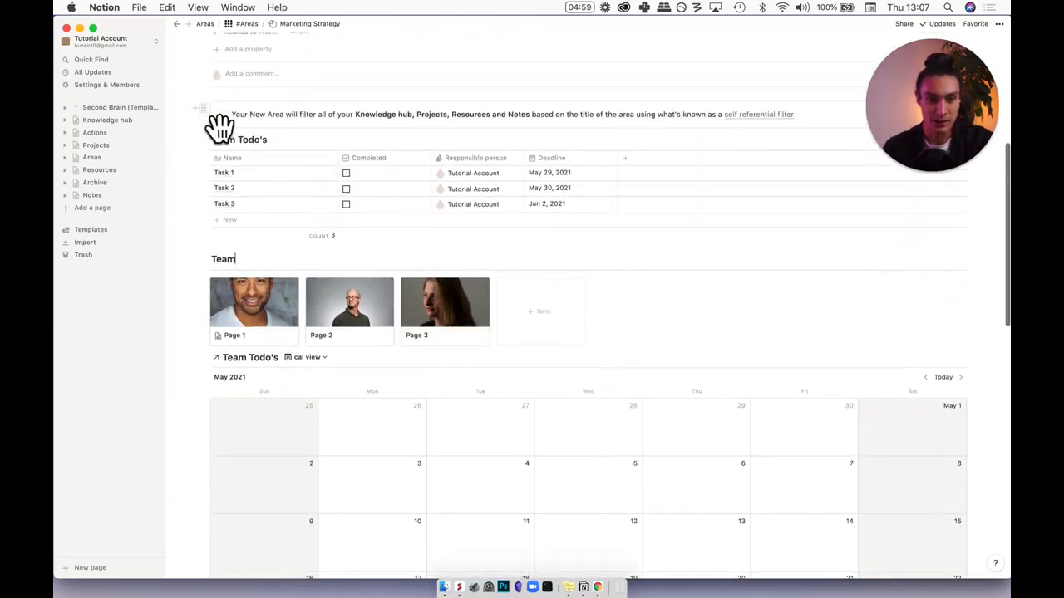
left_click(214, 117)
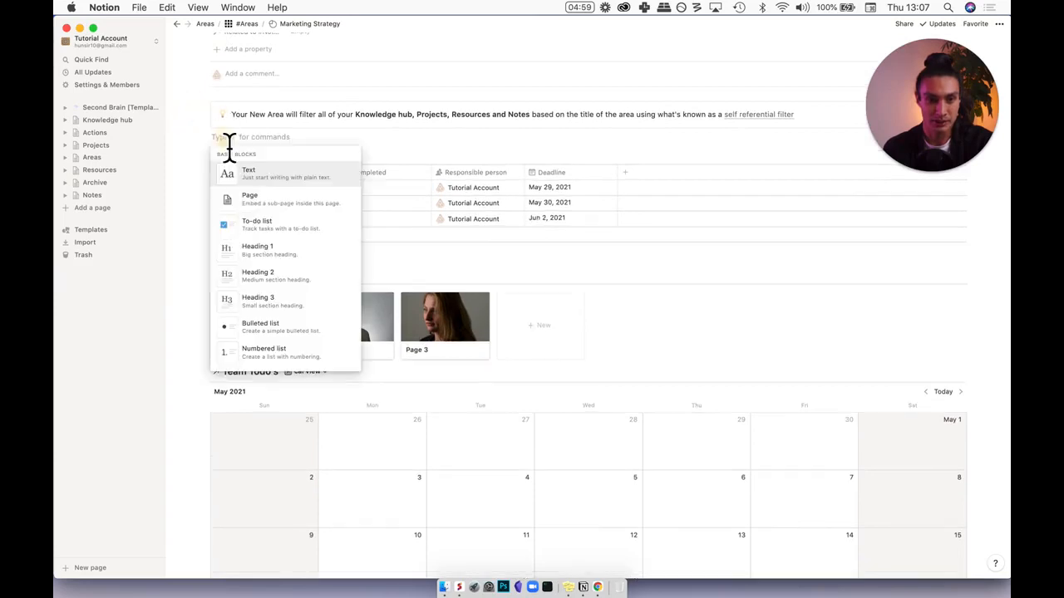
key("Escape")
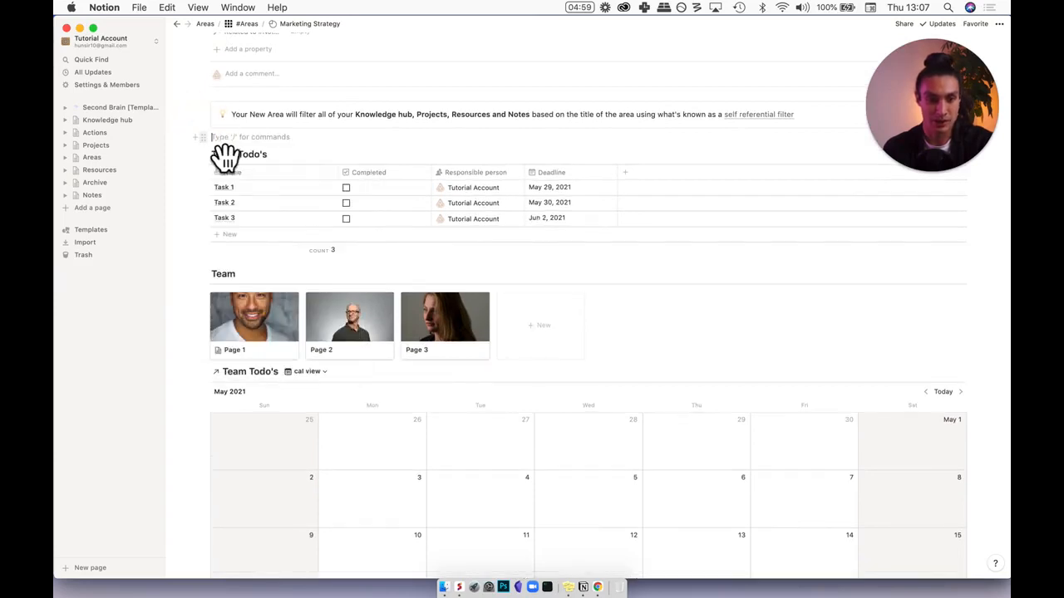
left_click(209, 142)
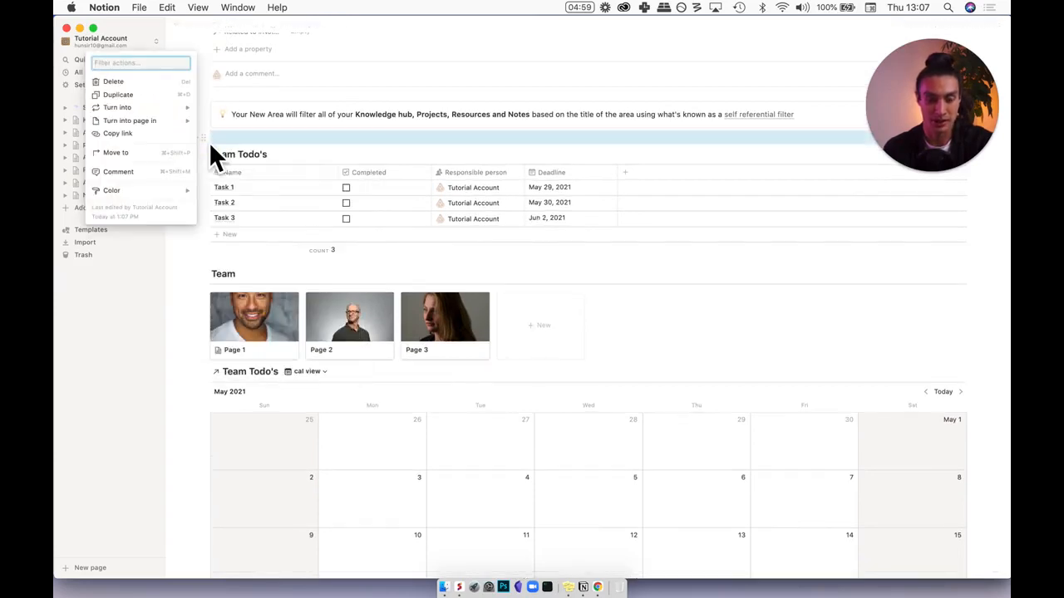
key("super+d")
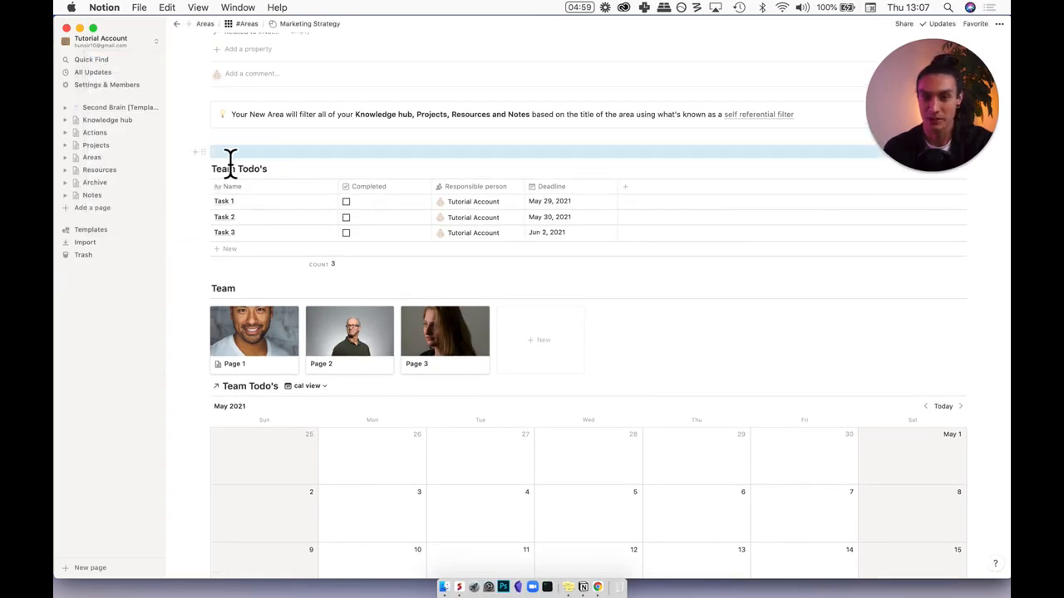
Step: Arrange the two empty text blocks side by side to form two columns above the Team Todo's table
left_click(224, 153)
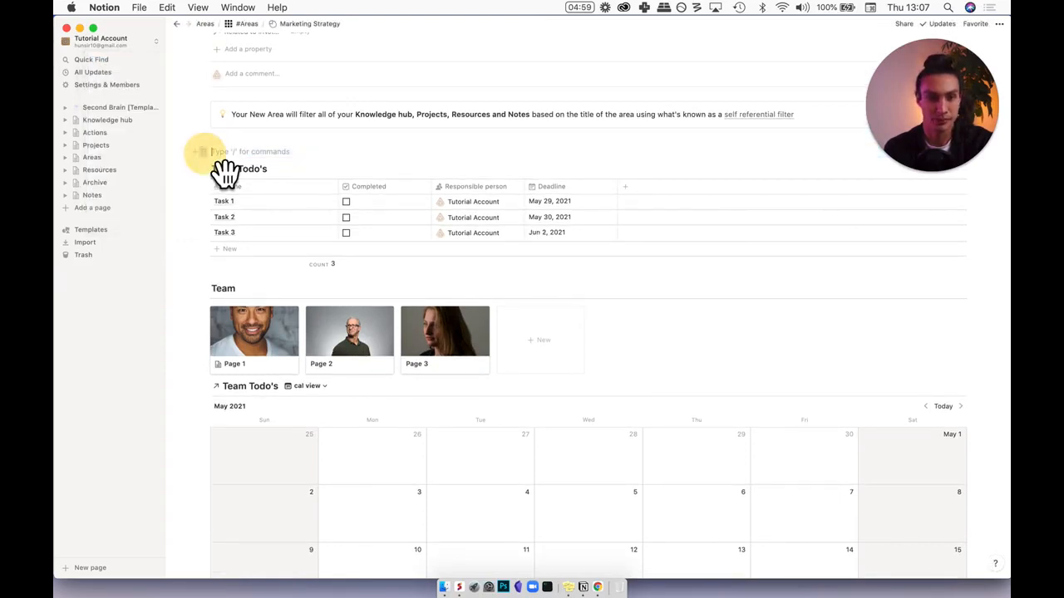
left_click_drag(204, 153, 190, 143)
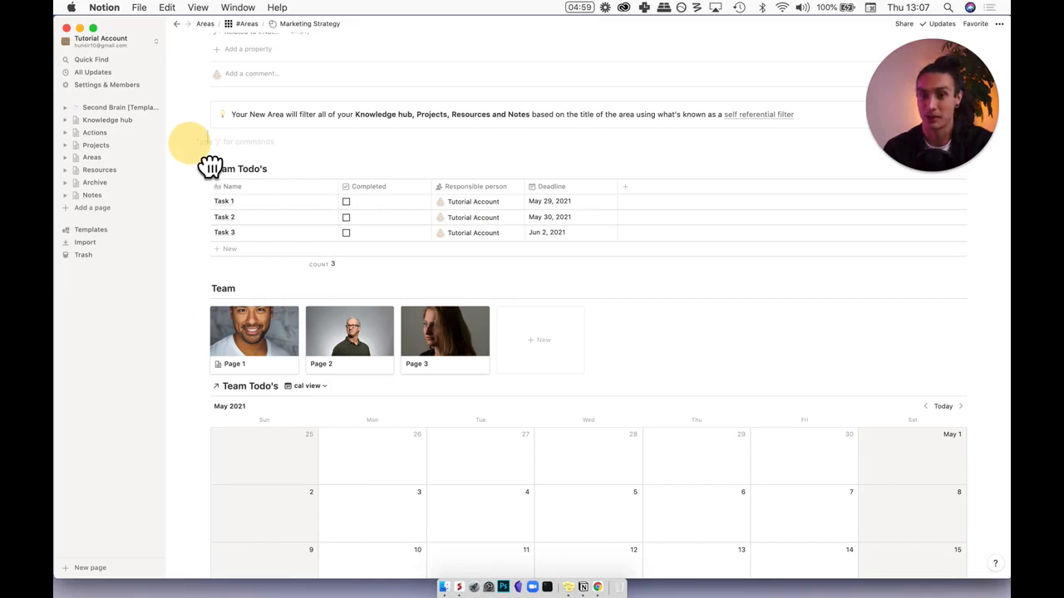
left_click_drag(210, 166, 195, 154)
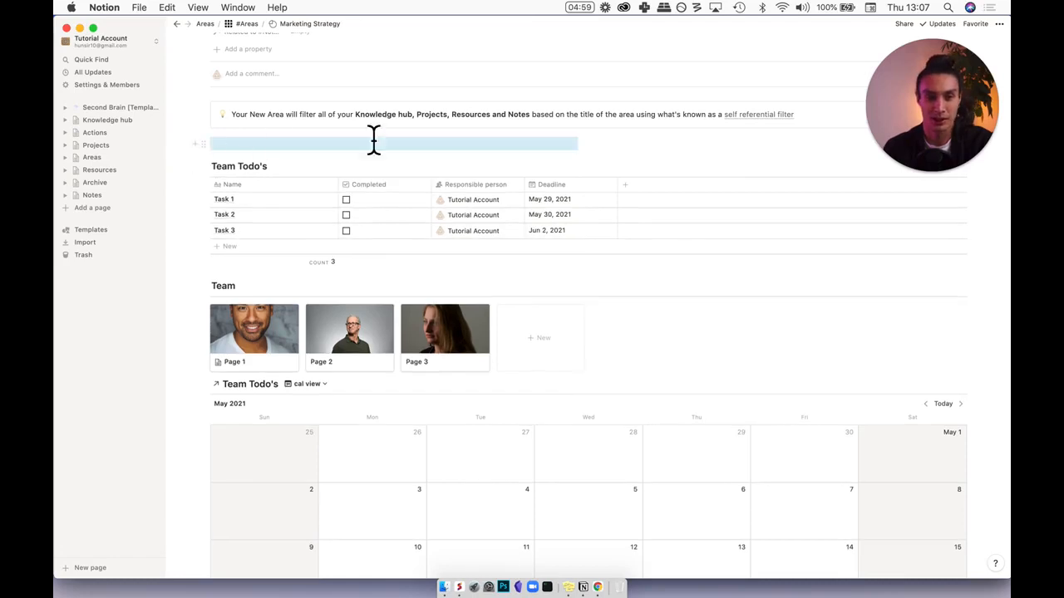
left_click(620, 146)
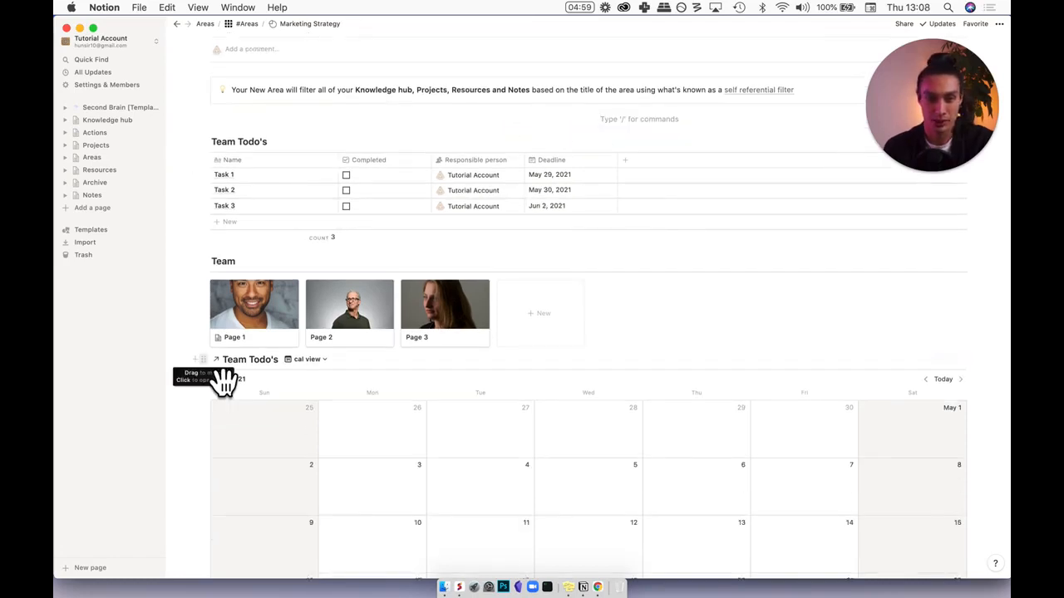
left_click_drag(202, 362, 260, 148)
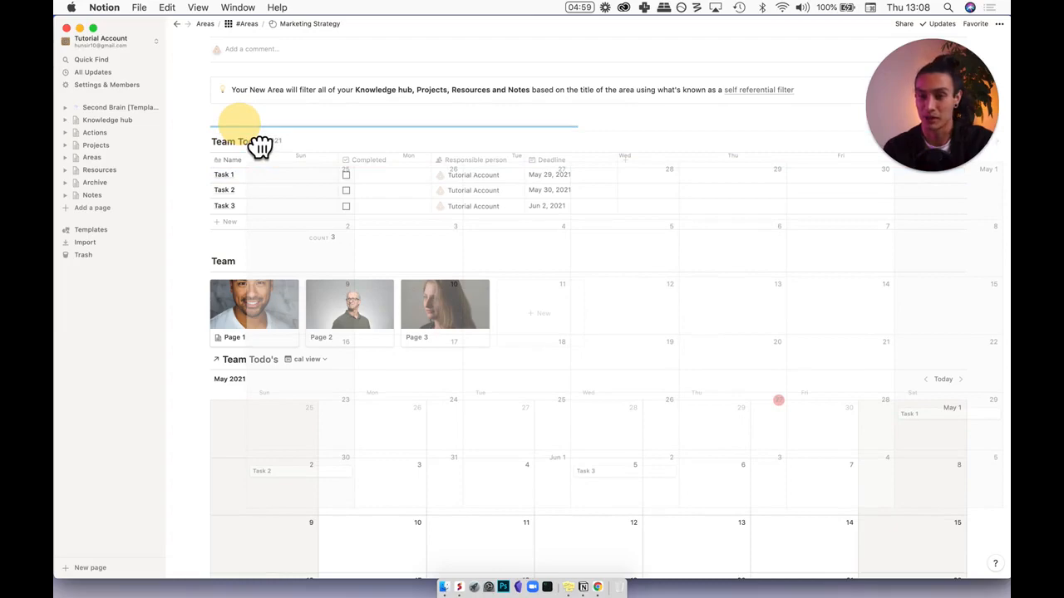
left_click_drag(260, 146, 245, 136)
scroll(402, 394, "down", 5)
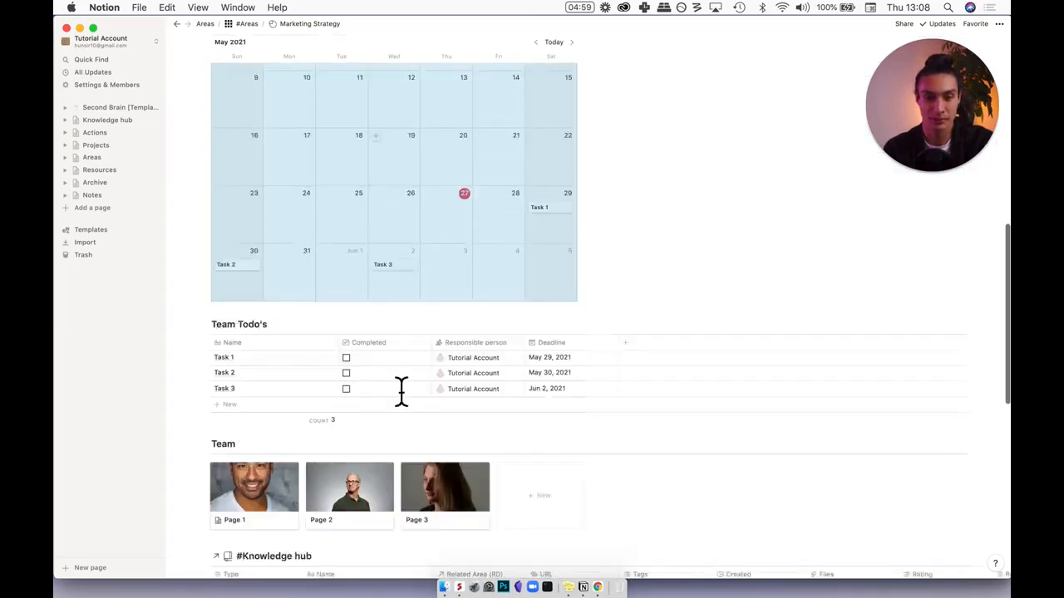
scroll(402, 391, "down", 9)
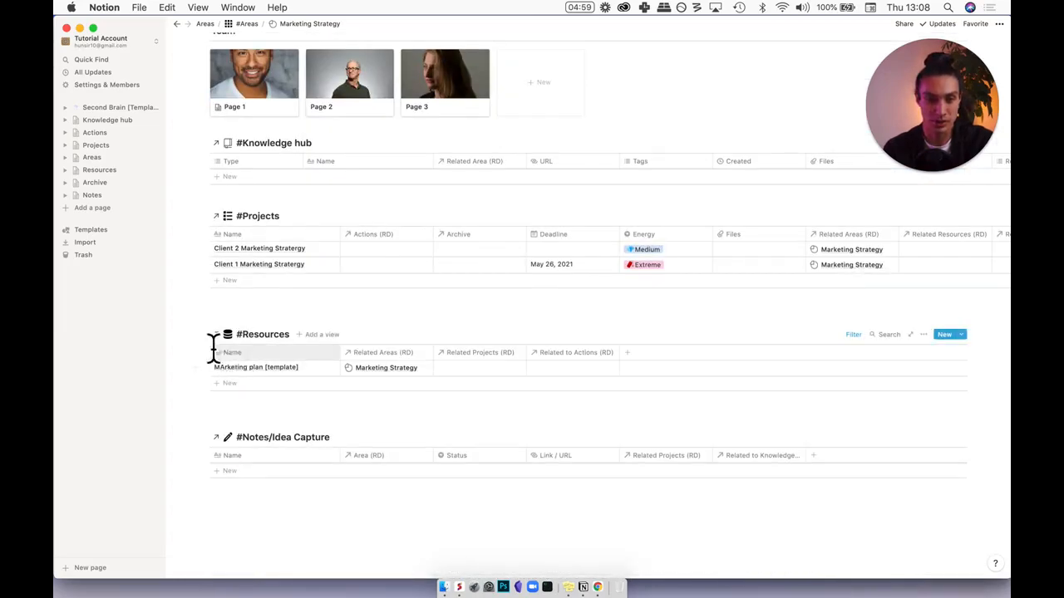
scroll(291, 297, "up", 10)
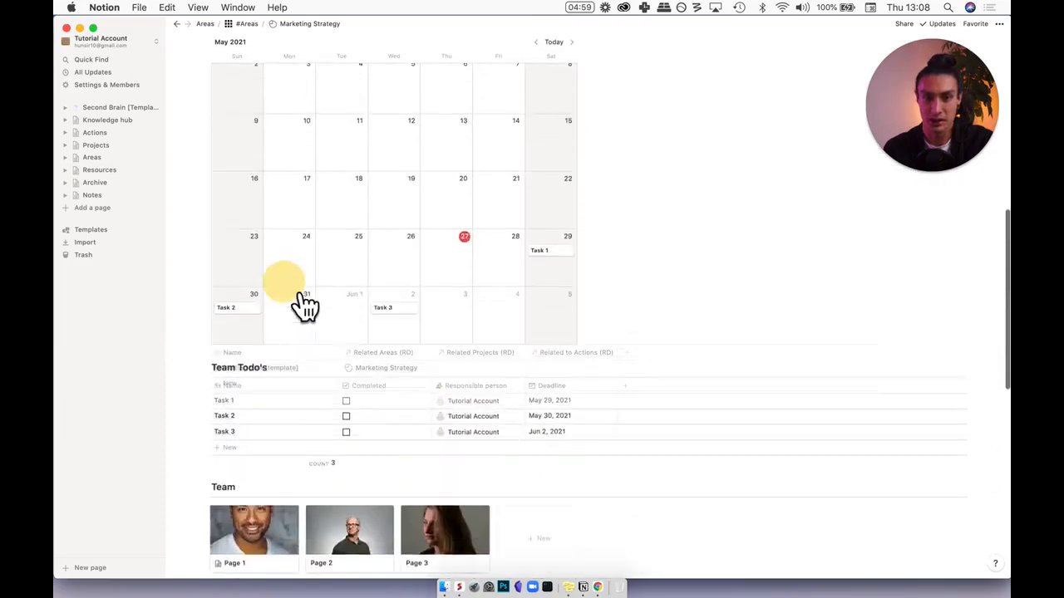
scroll(360, 313, "up", 4)
left_click_drag(301, 301, 690, 237)
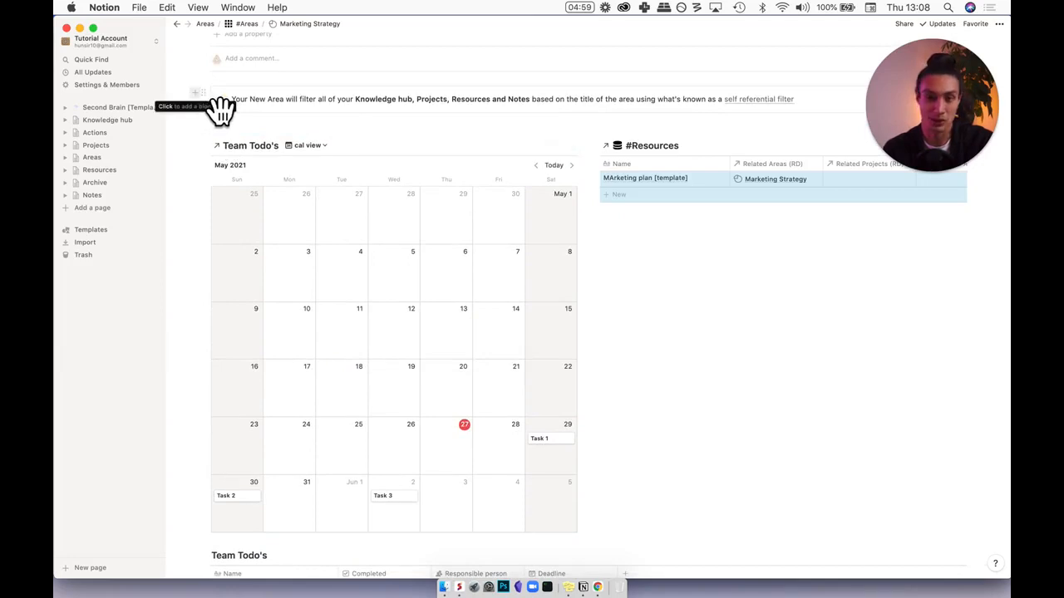
Step: Place the Team Todo's table and the Team gallery in two columns between the callout and the calendar row
left_click(220, 108)
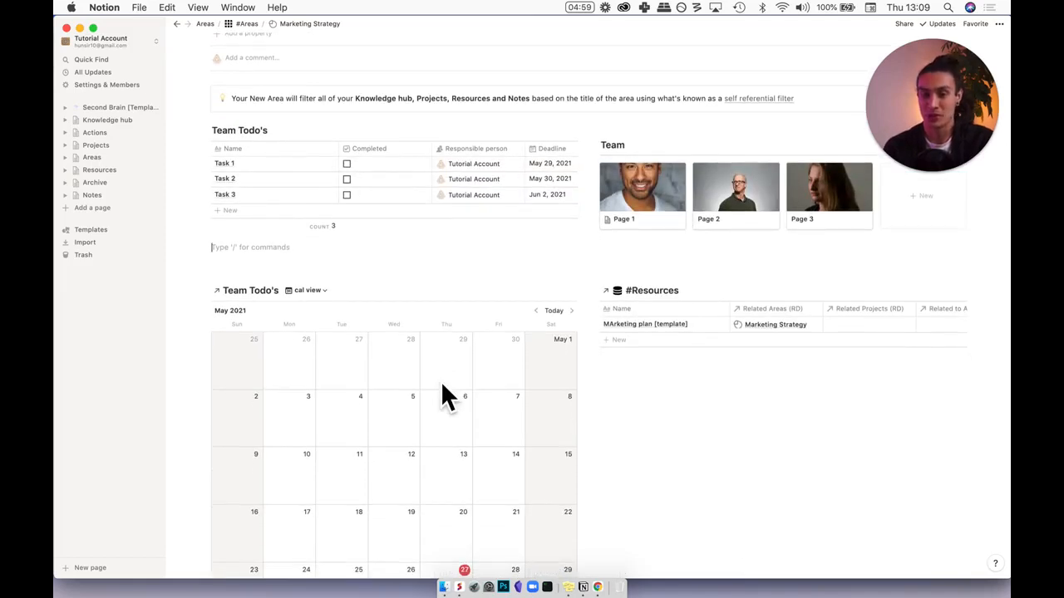
scroll(432, 409, "down", 1)
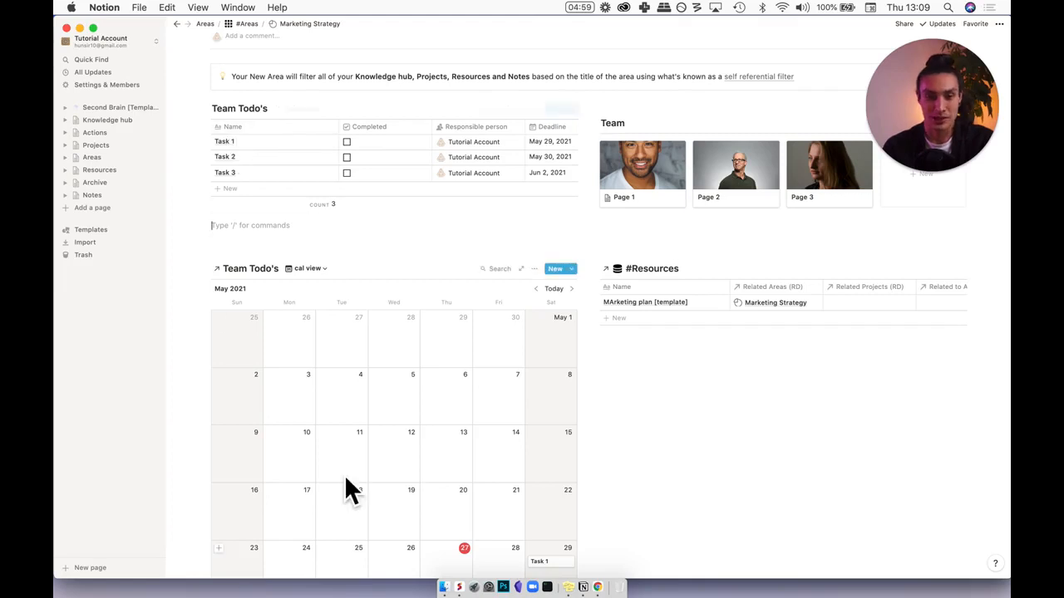
scroll(574, 274, "down", 4)
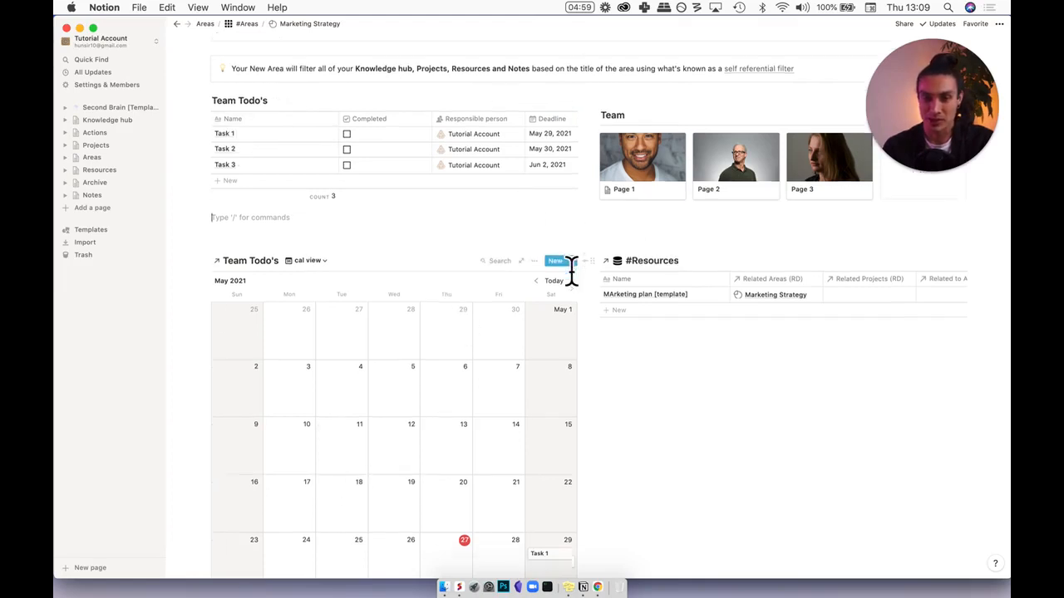
Step: Add two new rows to the #Resources table, naming the first one "Resource 2"
left_click(635, 249)
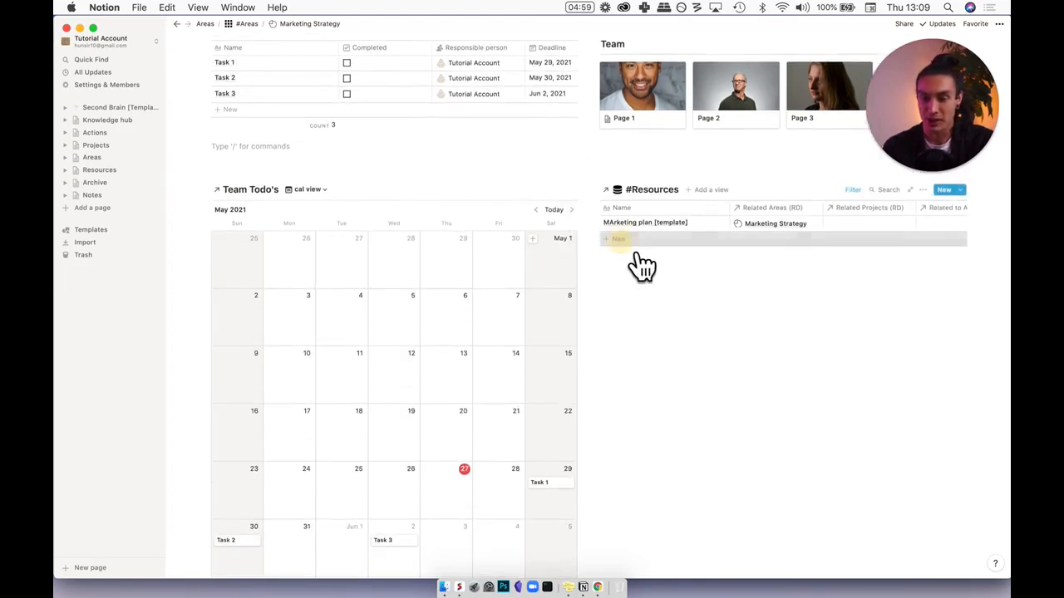
type("Resource 2")
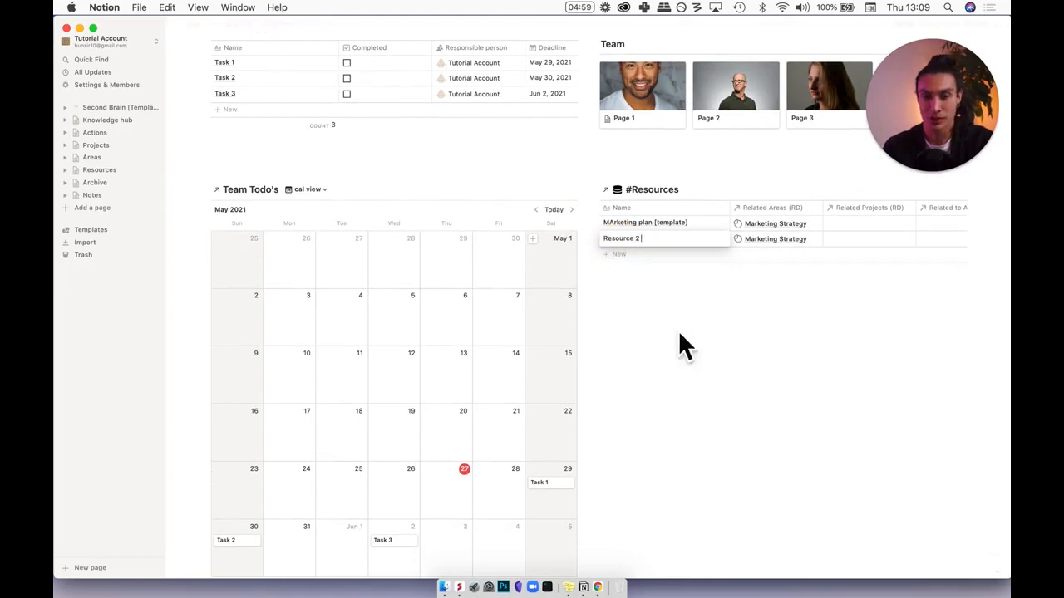
key("Escape")
left_click(640, 258)
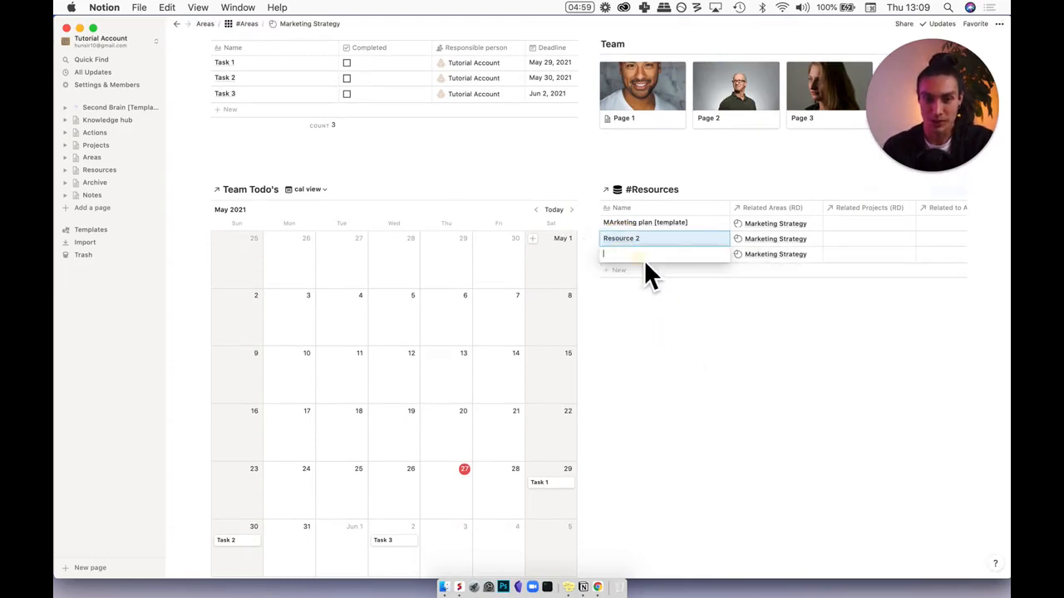
type("Res")
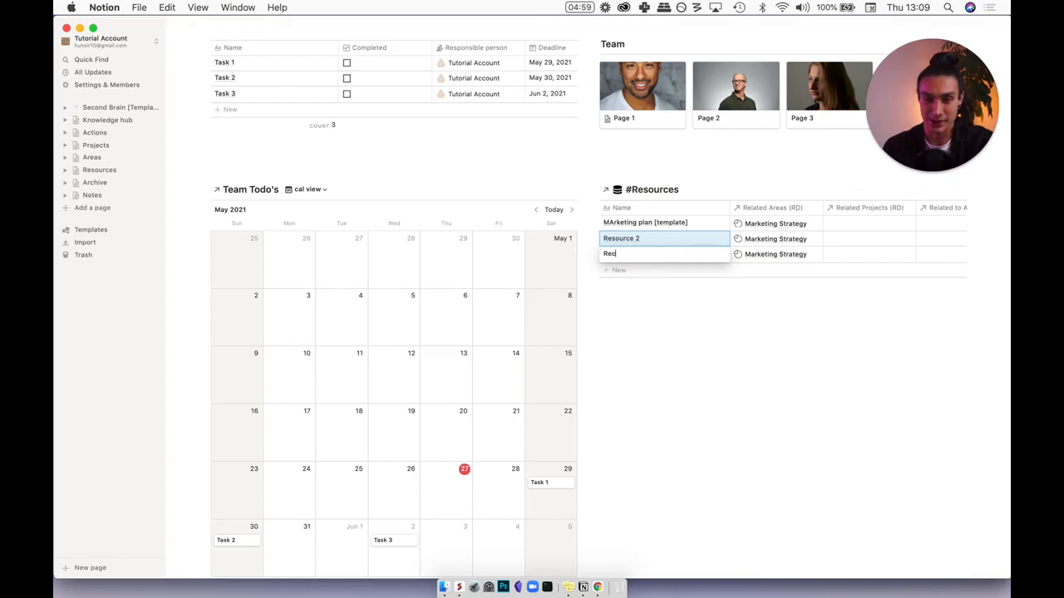
Step: Add a toggle list titled "Knowledge Hub" between the #Knowledge hub and #Projects tables
scroll(551, 399, "down", 5)
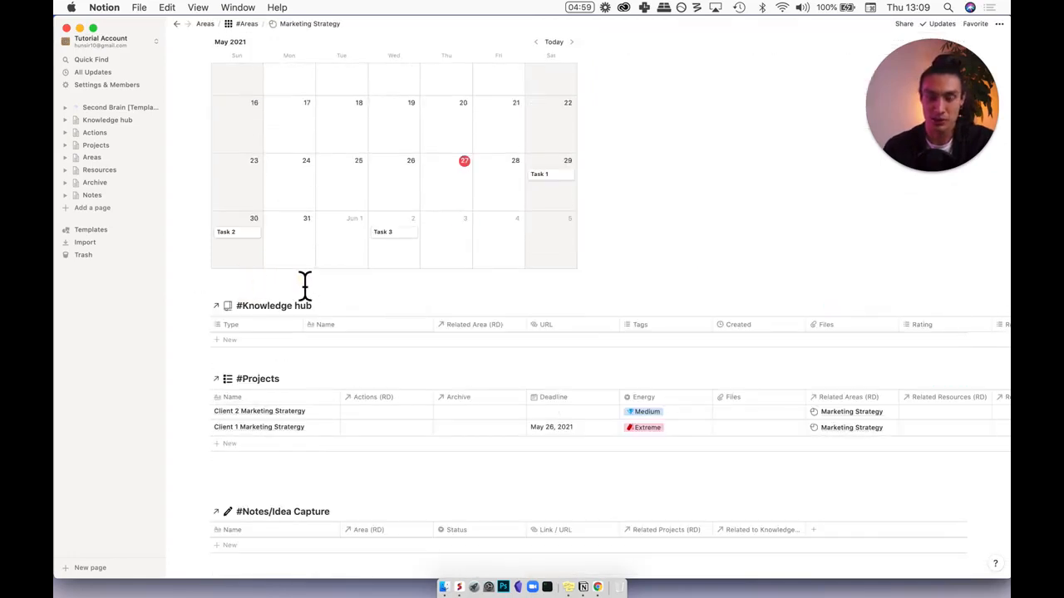
scroll(305, 285, "down", 1)
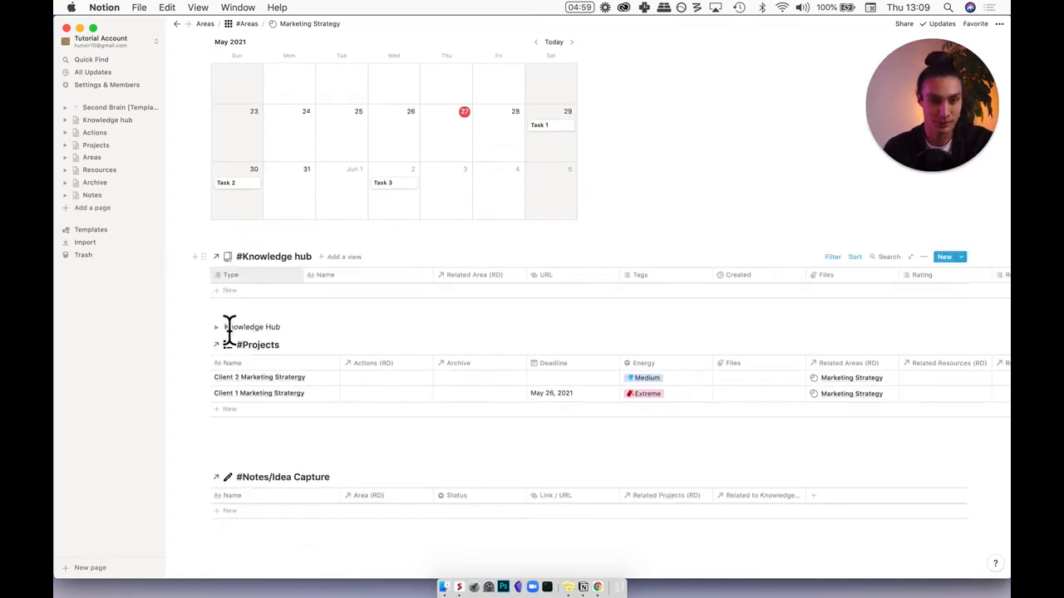
Step: Move the #Knowledge hub table into the Knowledge Hub toggle and place the #Projects table beneath the calendar in the left column
left_click_drag(225, 274, 256, 333)
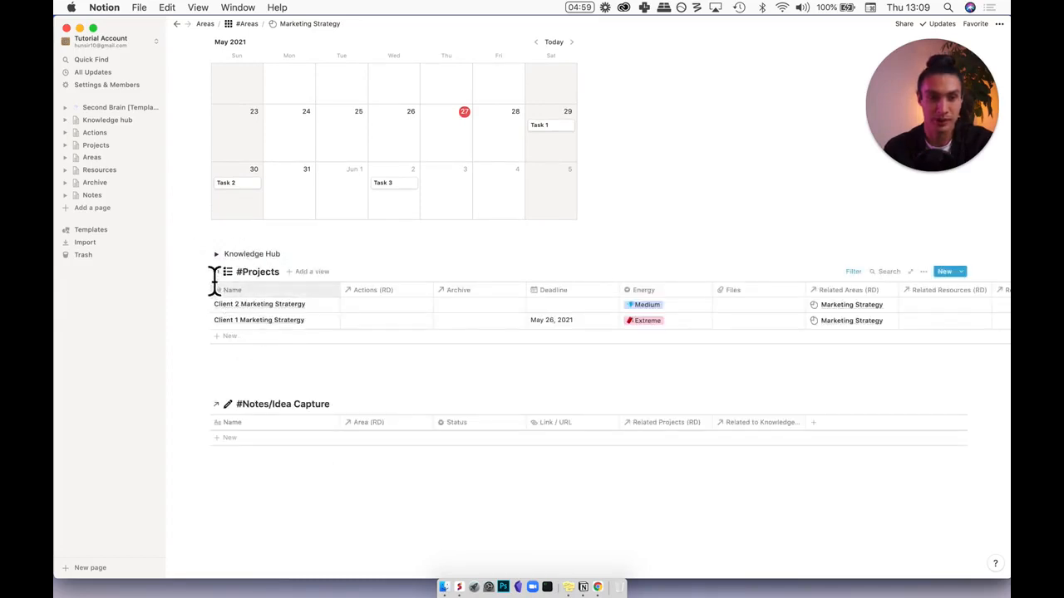
left_click_drag(224, 285, 218, 249)
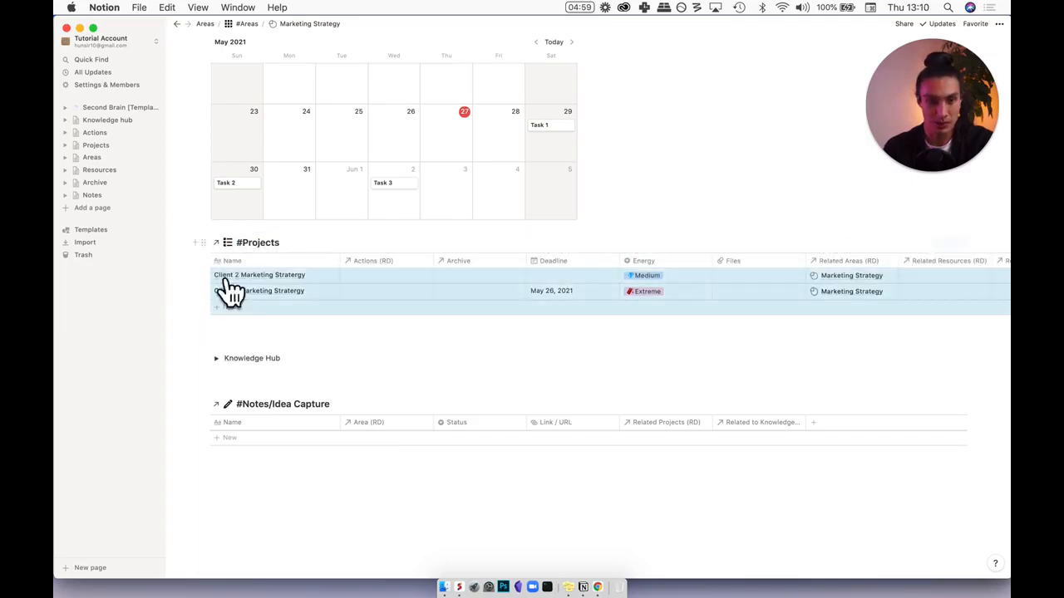
left_click(201, 229)
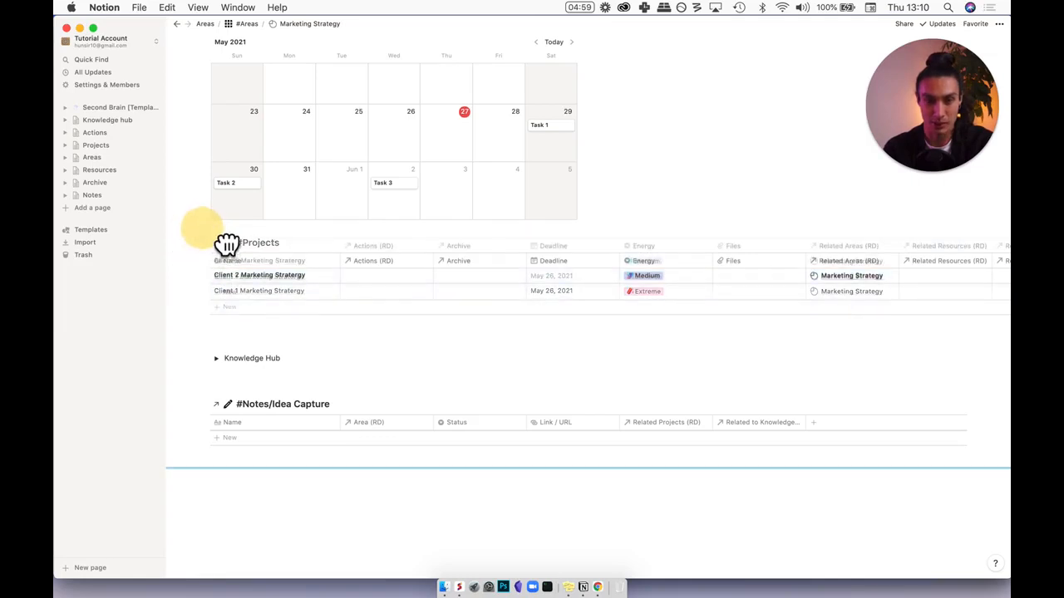
left_click_drag(228, 245, 335, 247)
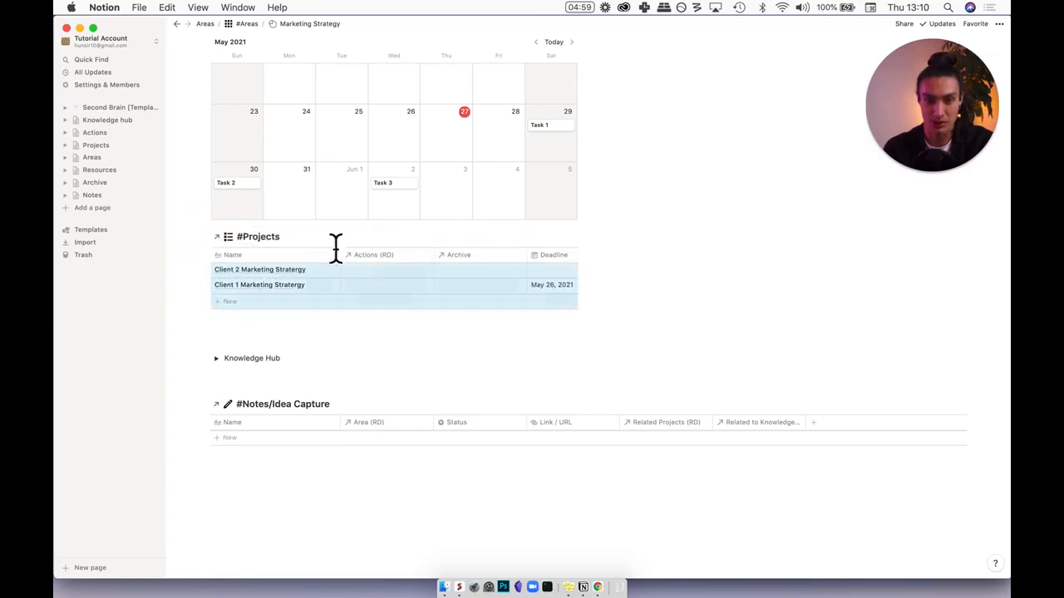
left_click(661, 276)
Step: Replace the #Notes/Idea Capture table with an inline list database titled "Team Notes"
scroll(631, 325, "up", 1)
scroll(631, 325, "down", 2)
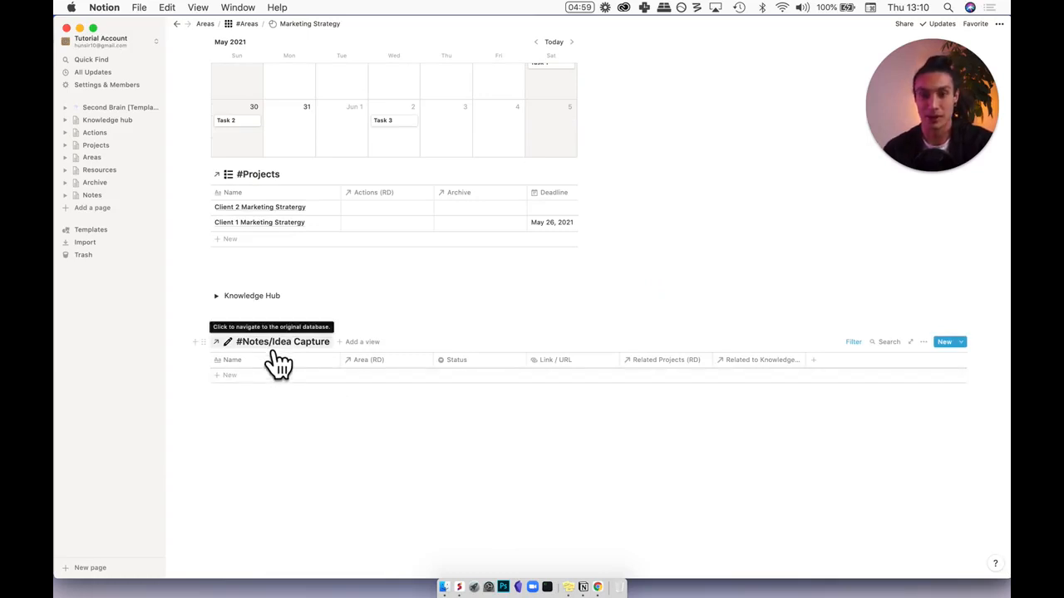
left_click(217, 342)
key("Delete")
left_click(251, 404)
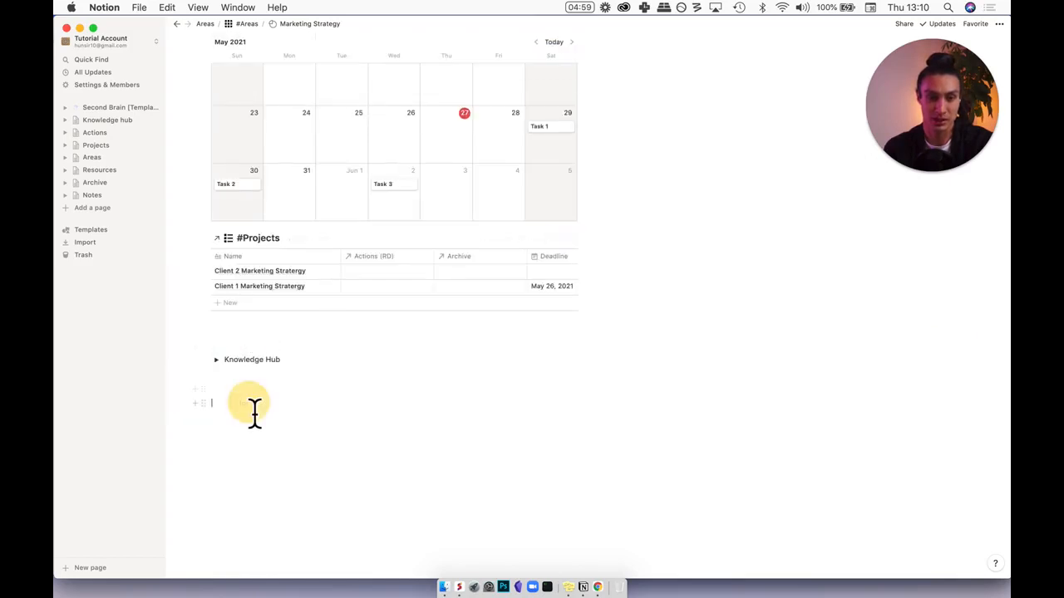
type("/")
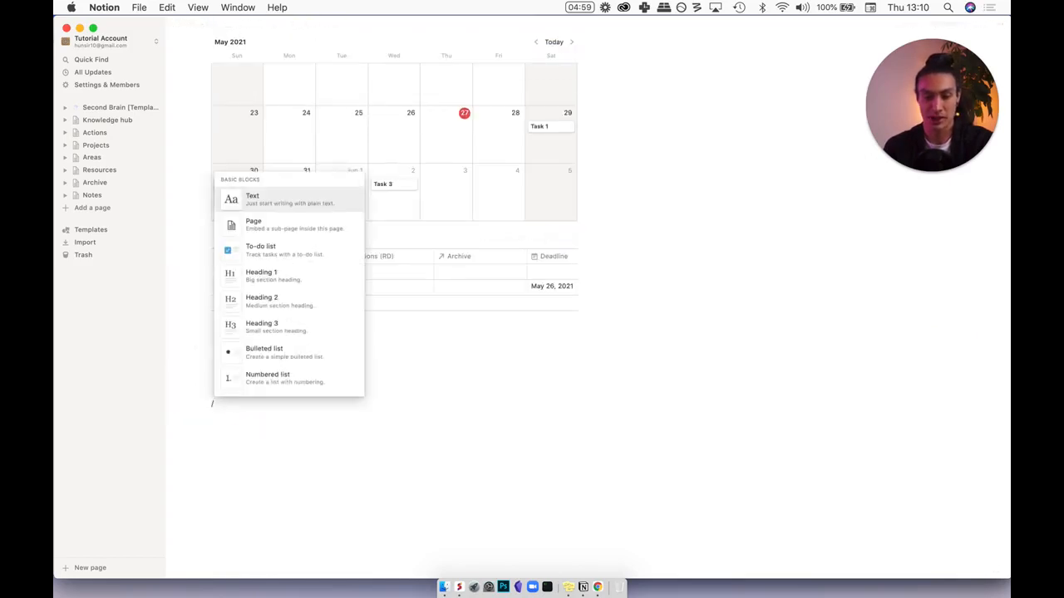
type("list")
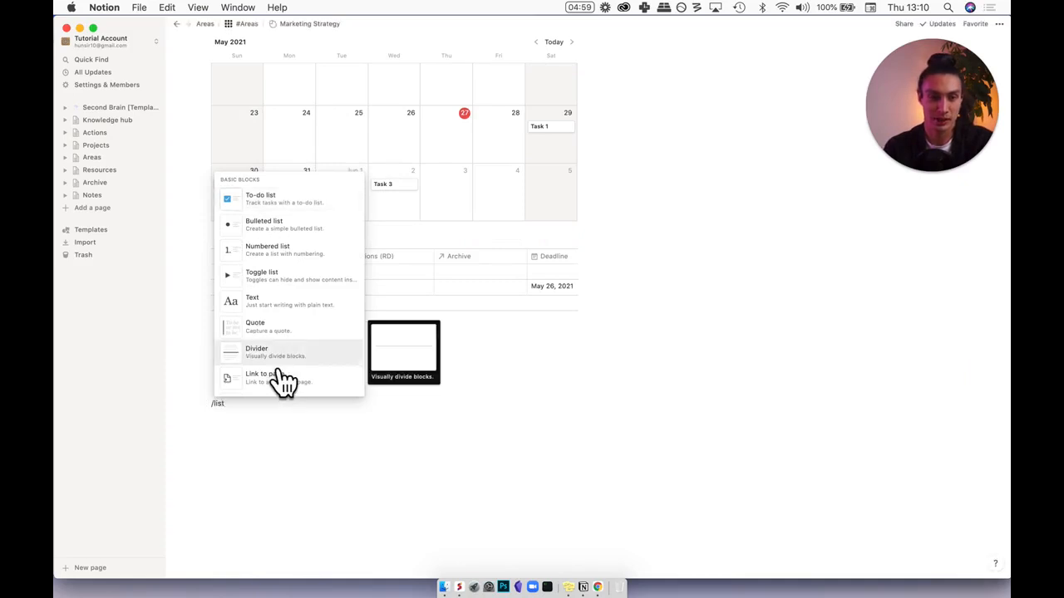
scroll(281, 378, "down", 3)
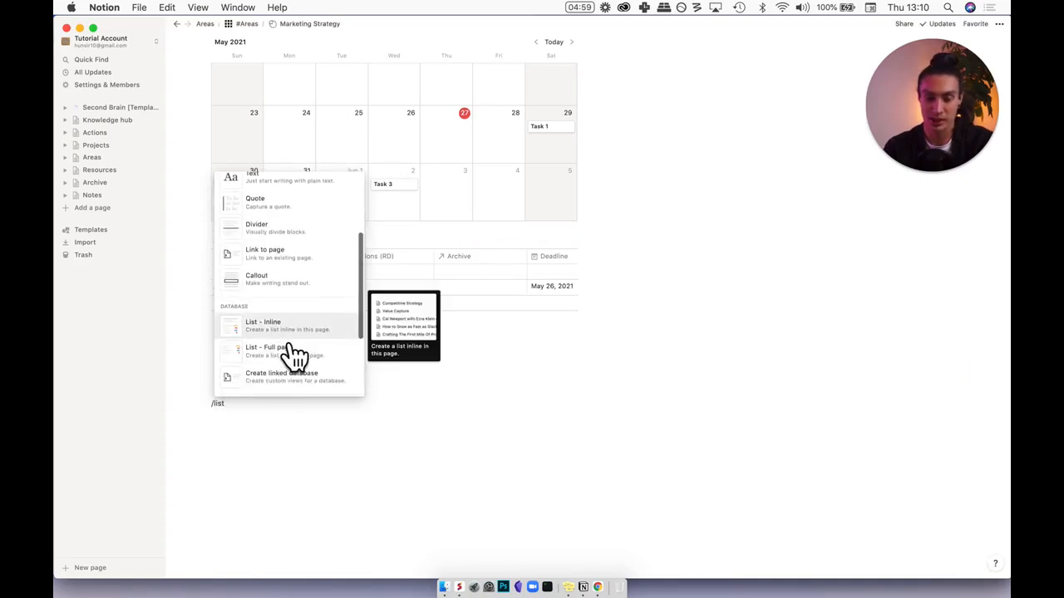
key("Return")
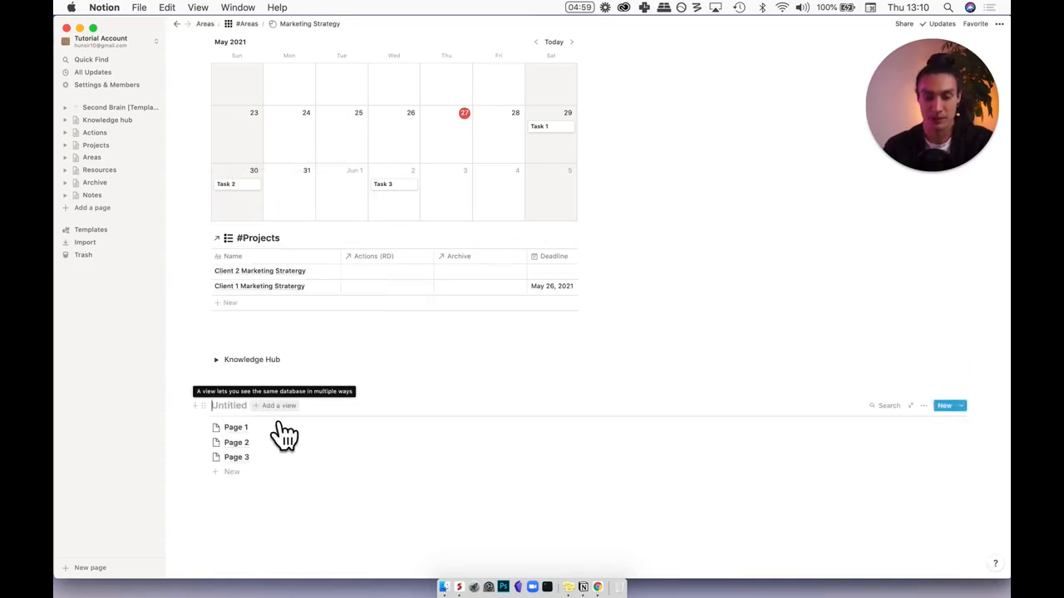
type("Team")
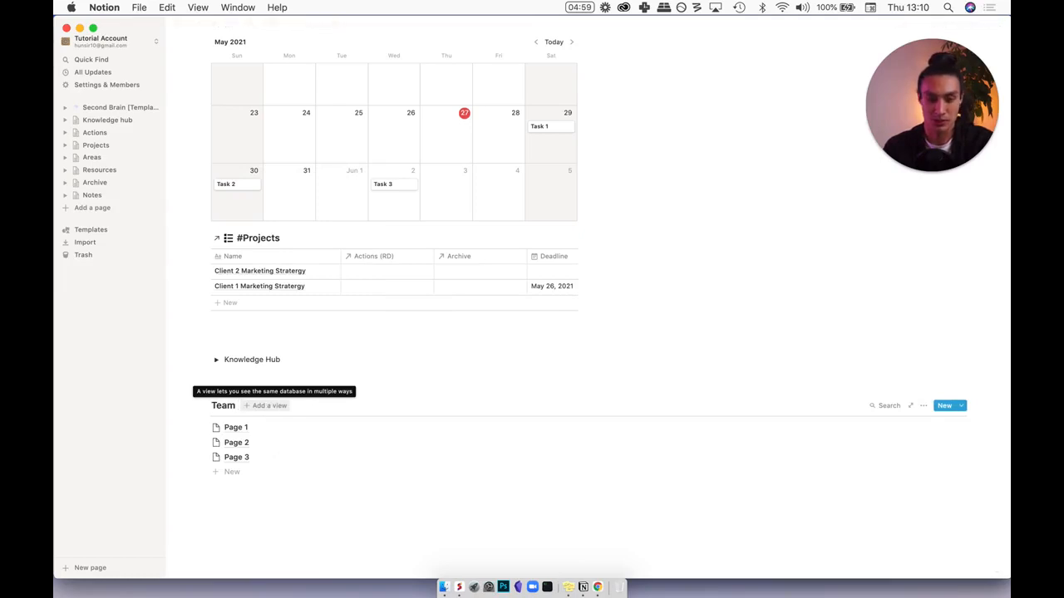
type(" Notes")
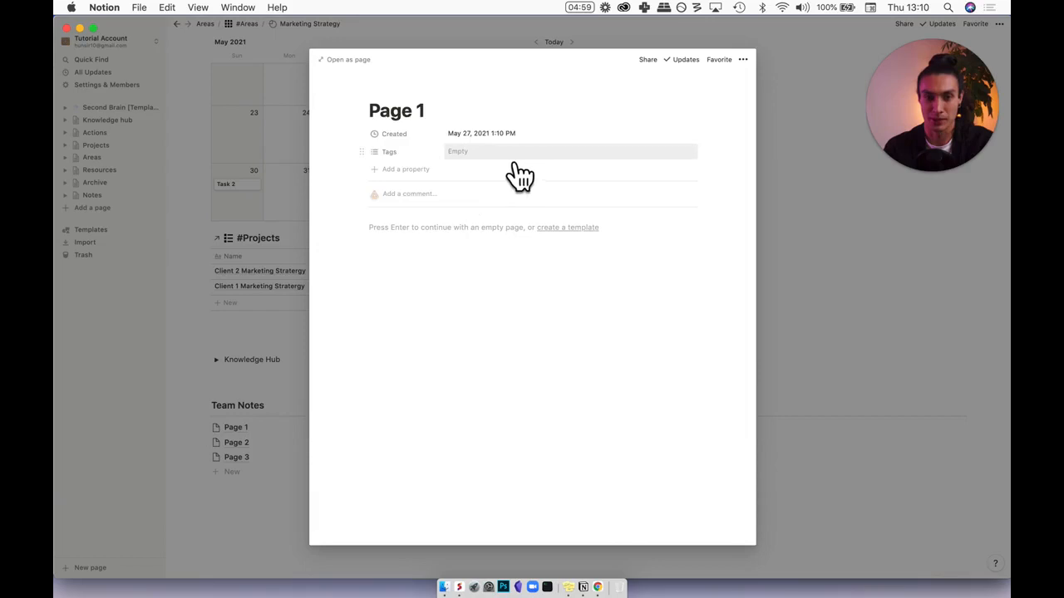
Step: Create a "Meeting Notes" tag and assign it to Page 1 of the Team Notes list
left_click(505, 152)
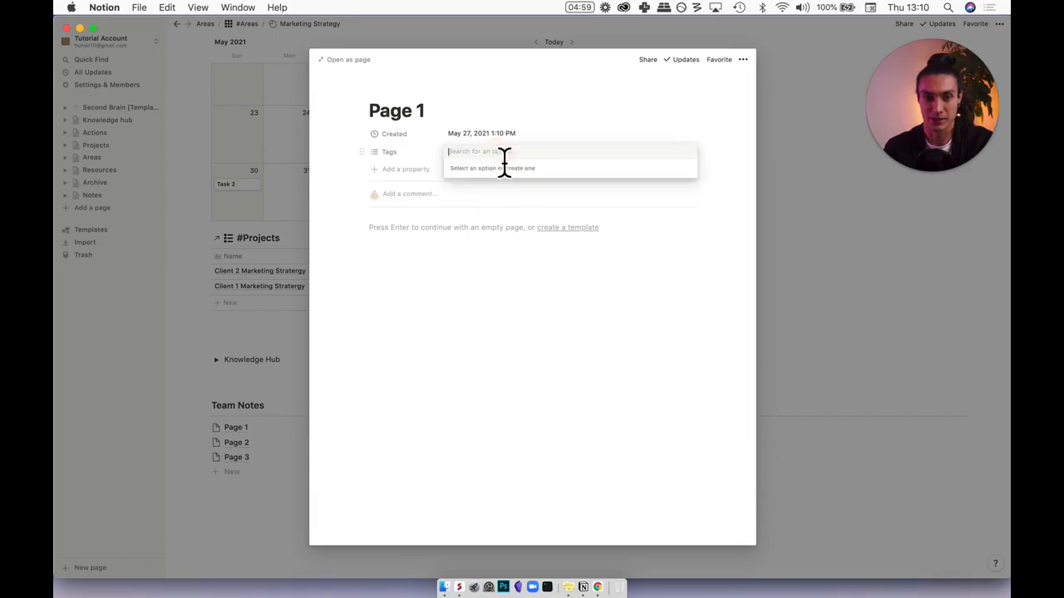
type("Meeting Notes")
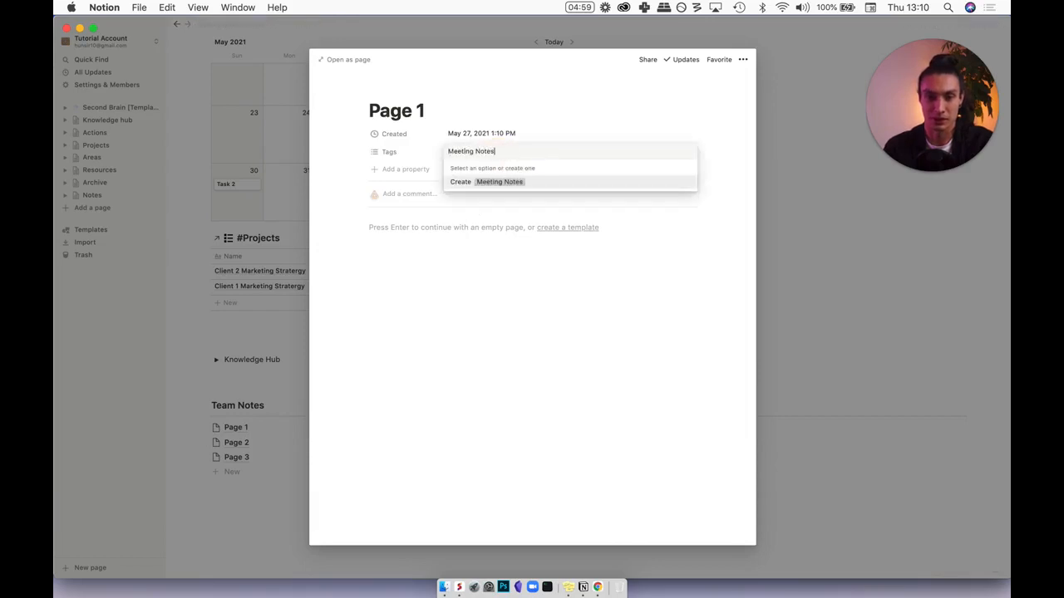
key("Return")
left_click(284, 442)
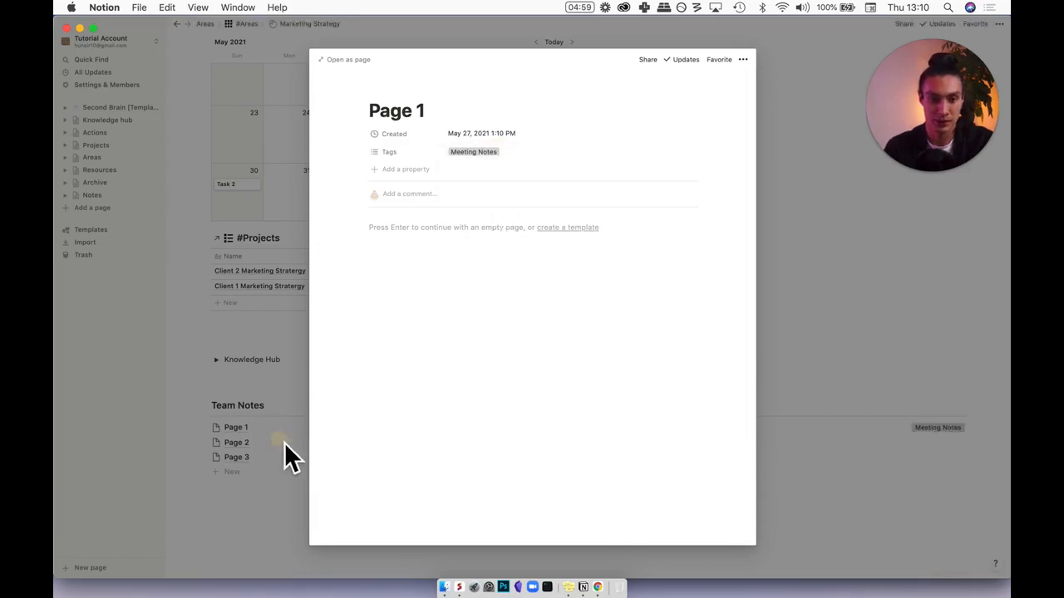
Step: Create a "Stratergy" tag and assign it to Page 2 of the Team Notes list
left_click(285, 442)
left_click(288, 443)
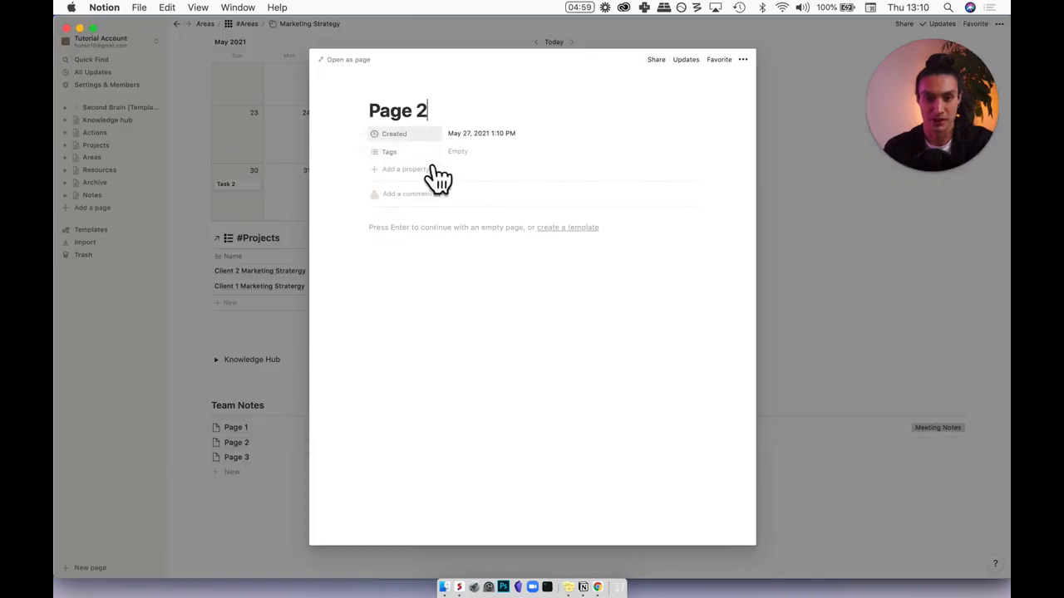
left_click(468, 153)
type("Strategy")
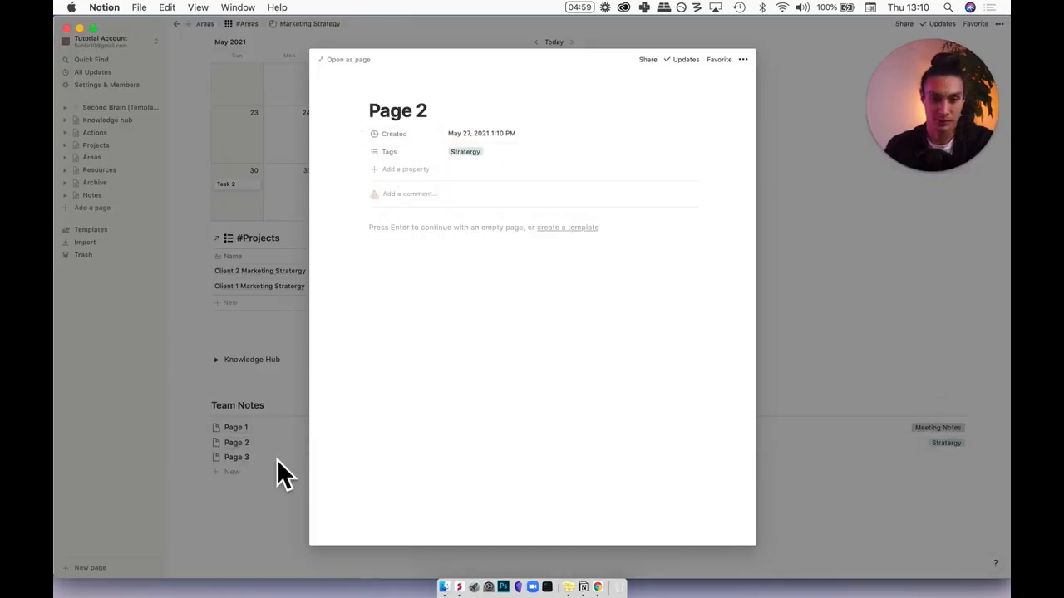
left_click(277, 460)
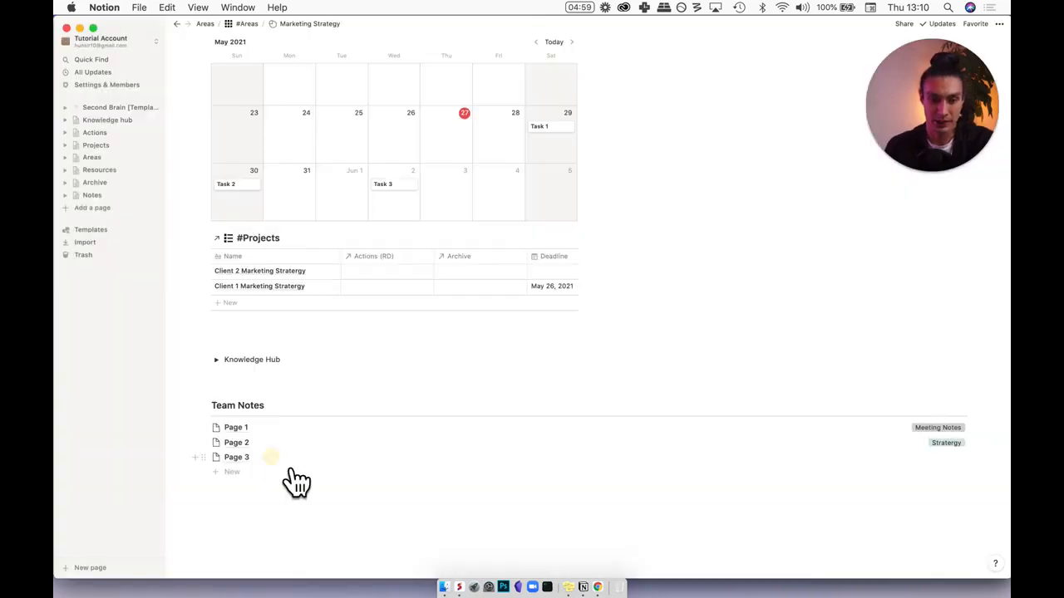
Step: Tag Page 3 of the Team Notes list with the existing "Meeting Notes" option
left_click(284, 459)
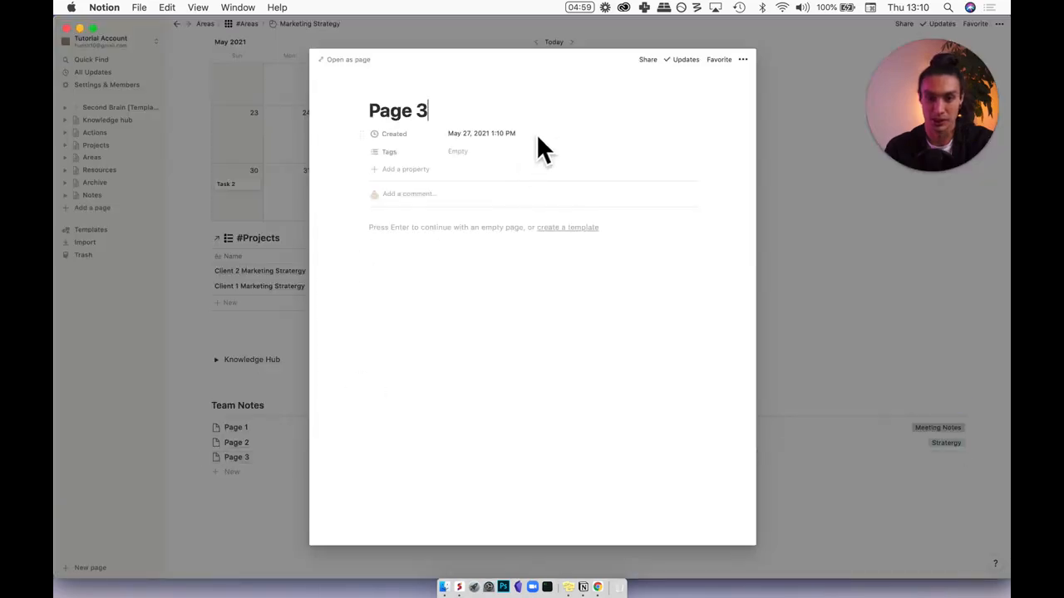
left_click(482, 156)
left_click(482, 184)
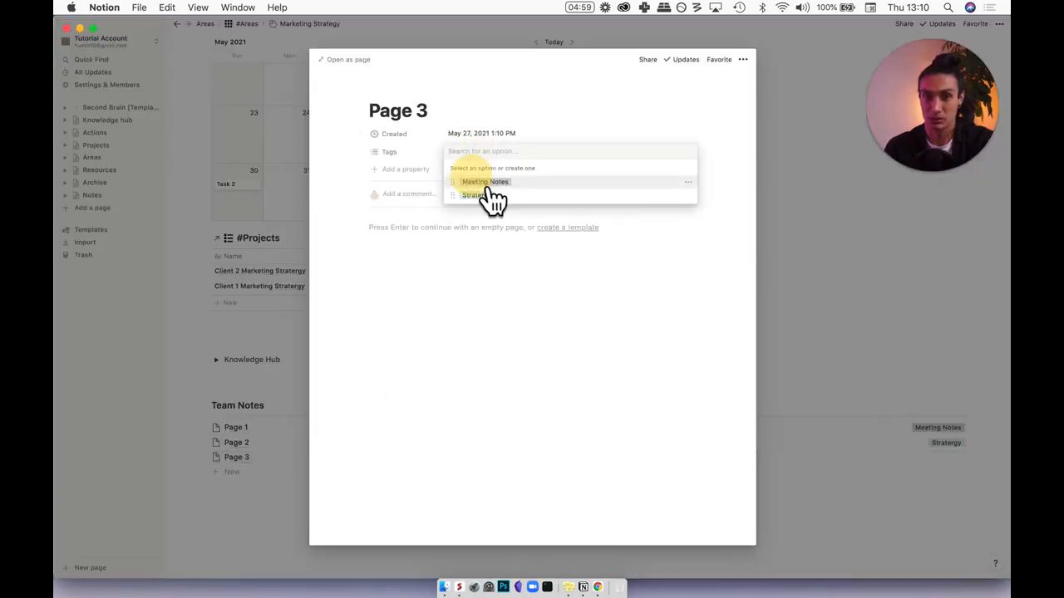
Step: Move the Knowledge Hub toggle below the Team Notes list
left_click_drag(204, 360, 221, 513)
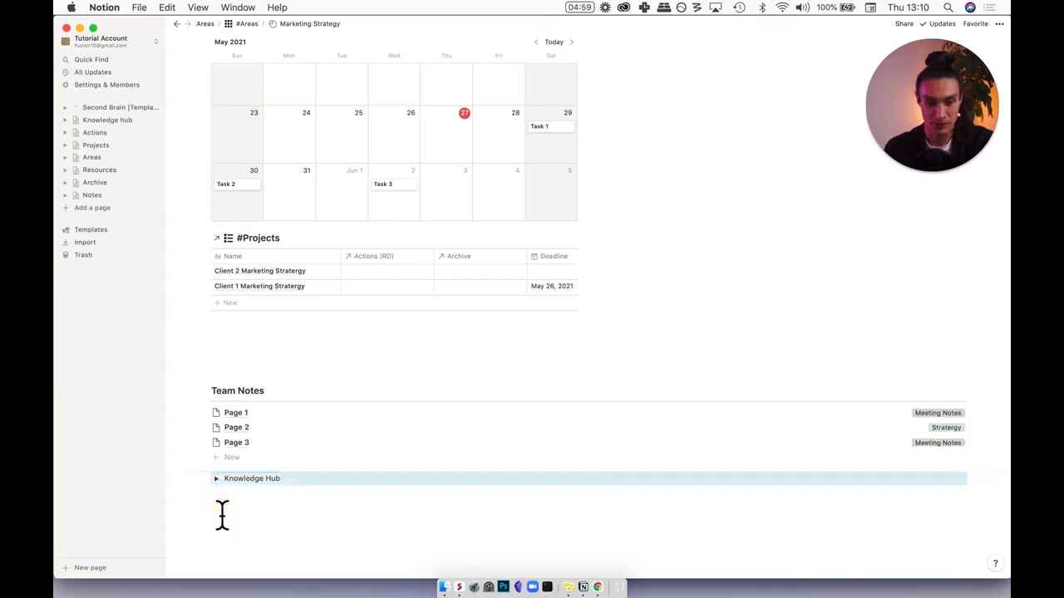
scroll(457, 387, "down", 1)
scroll(457, 386, "up", 10)
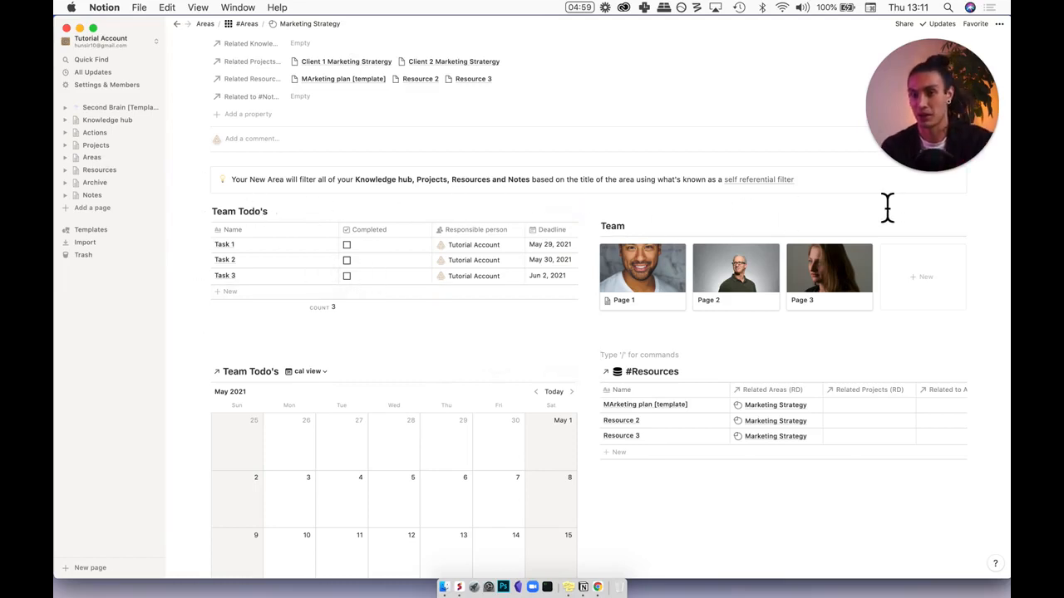
Step: Switch to Chrome, look through the open HubSpot, Hootsuite and Buffer pages, and copy the HubSpot web address
left_click(598, 587)
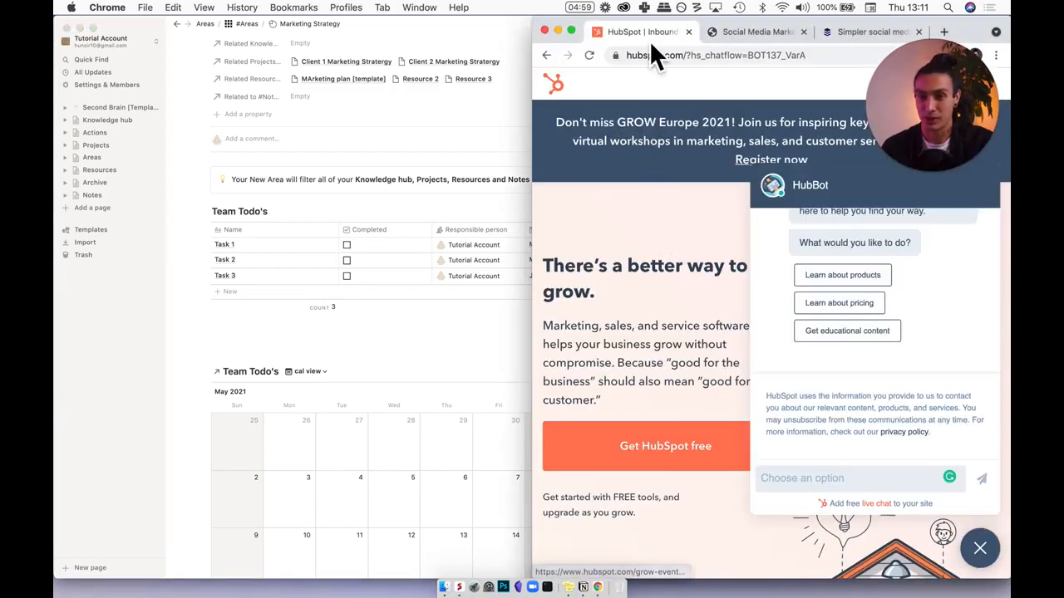
left_click(739, 40)
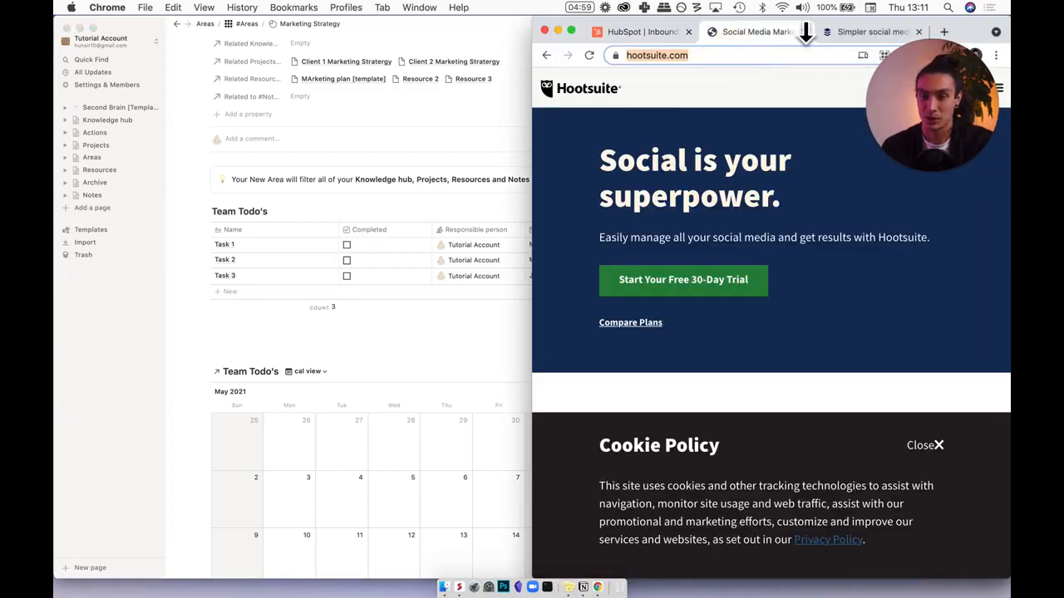
left_click(839, 31)
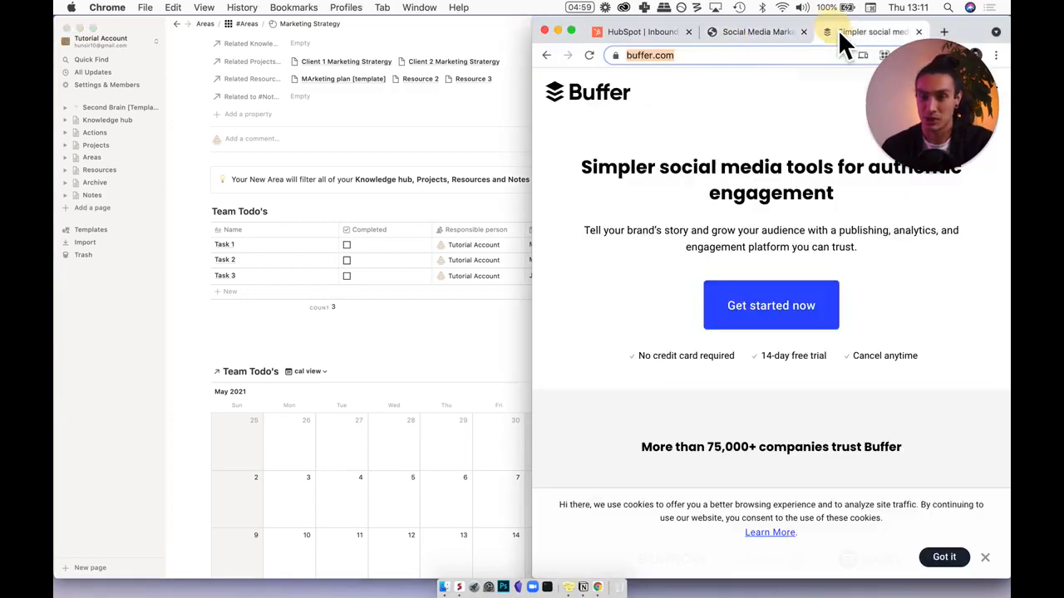
left_click(635, 37)
left_click(656, 59)
key("ctrl+c")
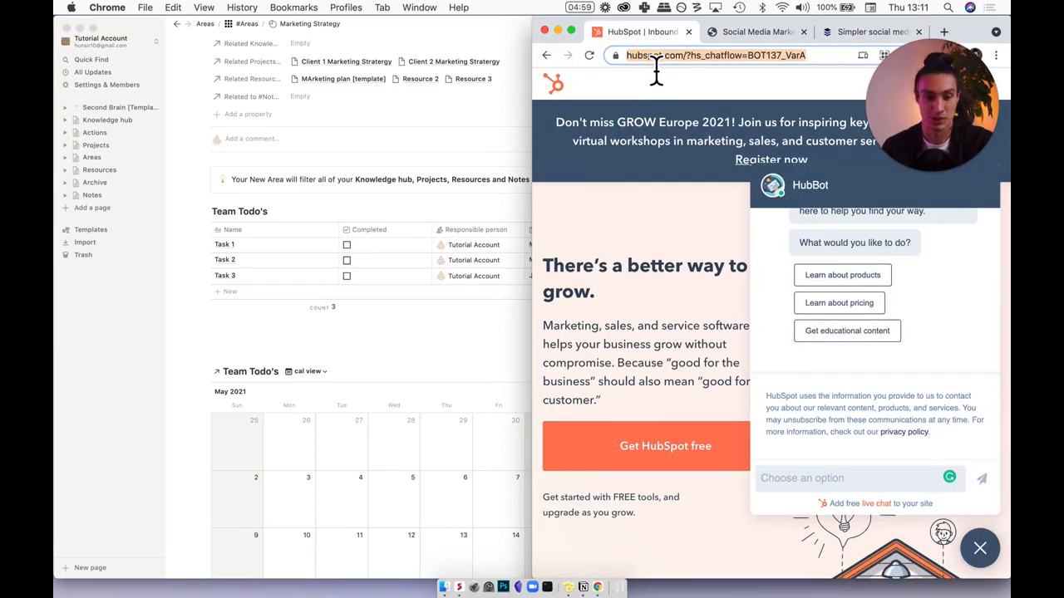
Step: Return to Notion and insert the copied HubSpot address as a web bookmark directly below the callout
left_click(289, 197)
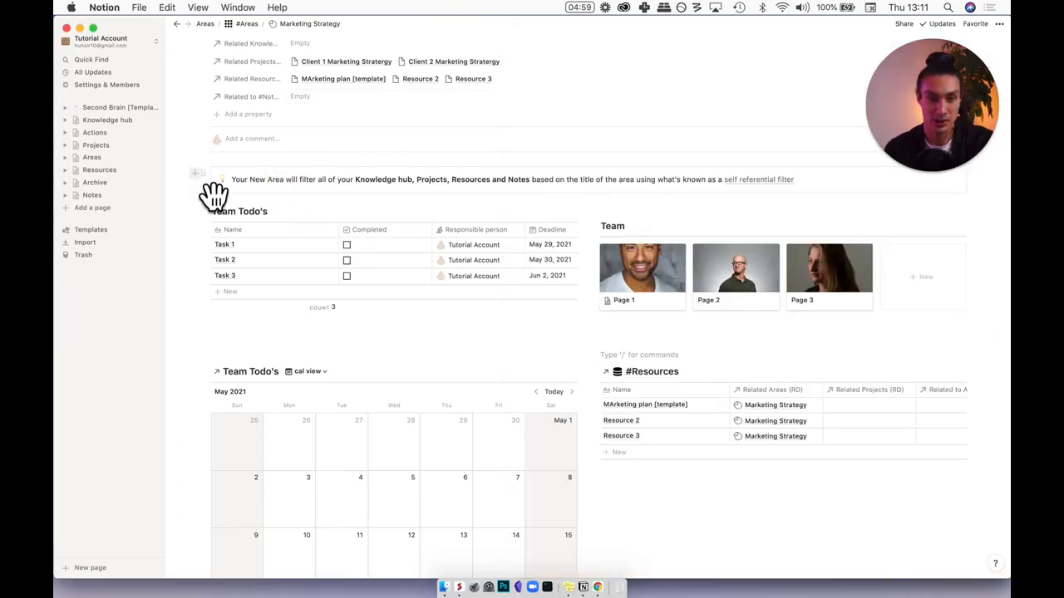
key("ctrl+v")
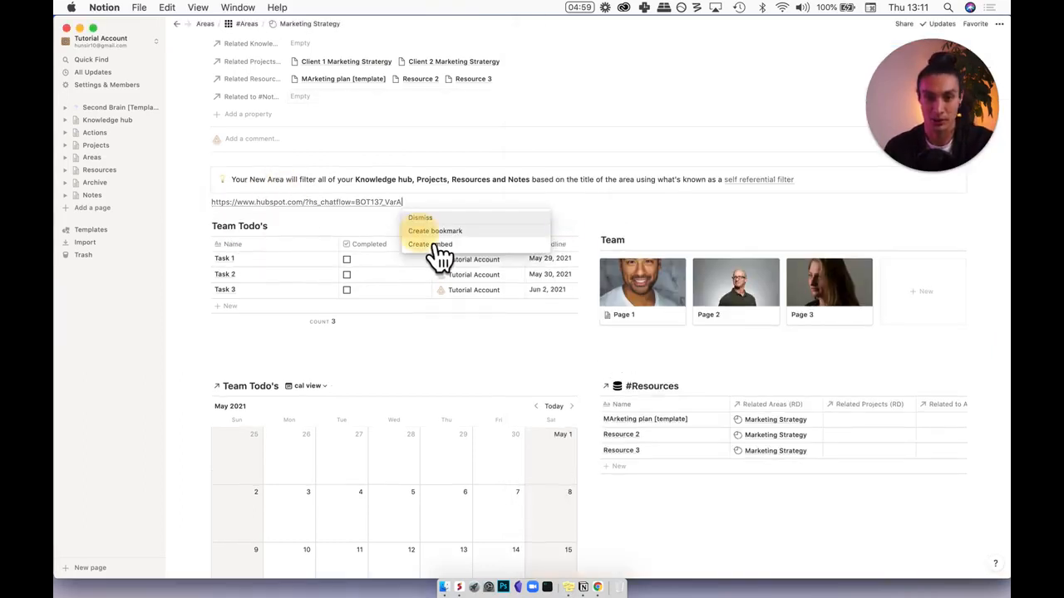
left_click(433, 237)
Step: Copy the Hootsuite and Buffer addresses from Chrome and insert them in Notion as web bookmarks below the HubSpot one
left_click(596, 587)
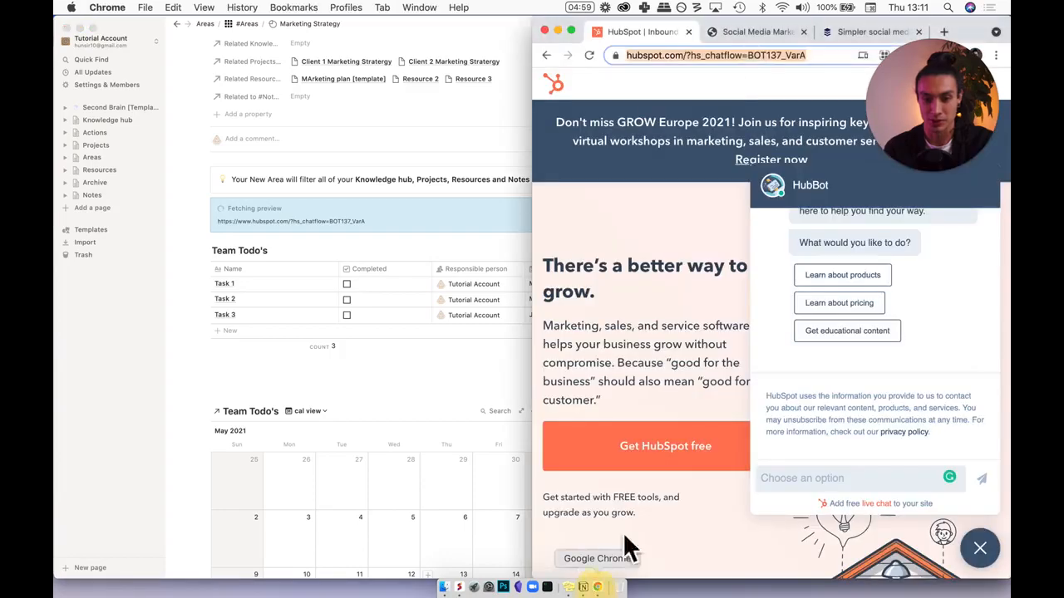
left_click(749, 41)
left_click(701, 58)
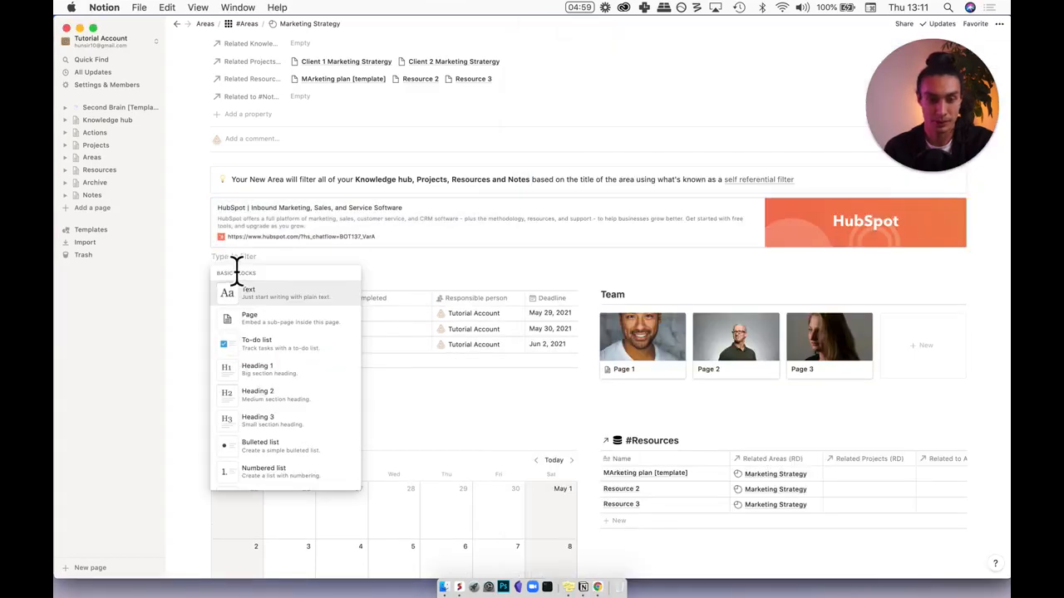
type("https://www.hootsuite.com/")
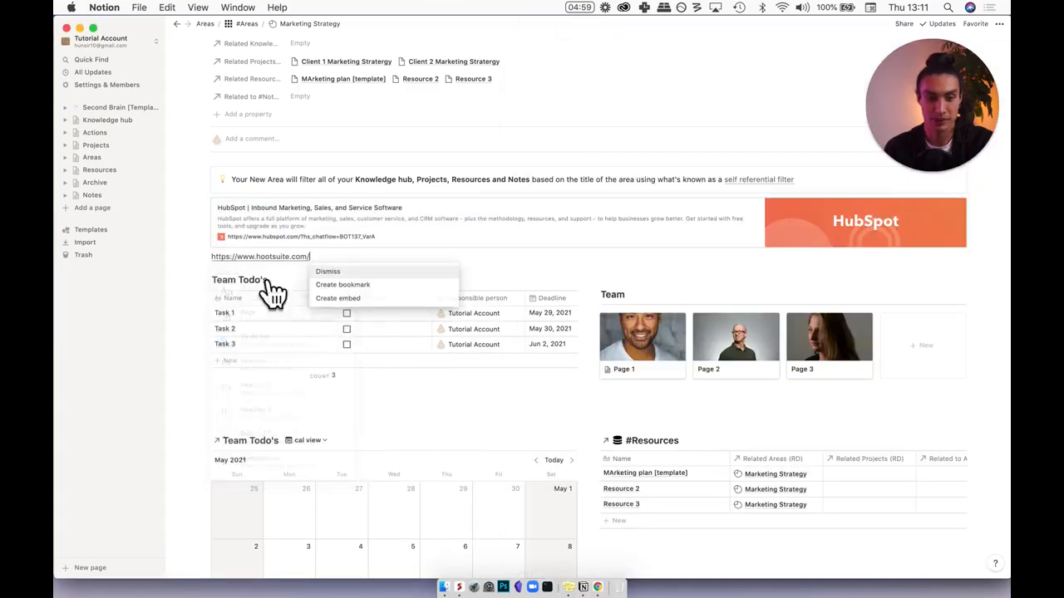
left_click(337, 287)
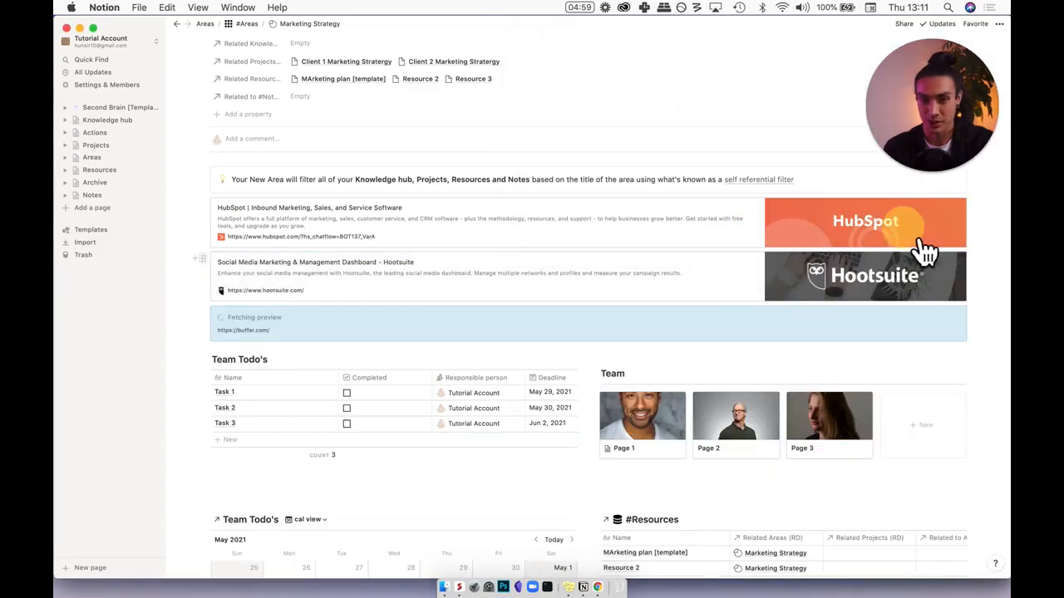
Step: Arrange the three web bookmarks side by side in one row of columns, in the order Buffer, HubSpot, Hootsuite
left_click(979, 223)
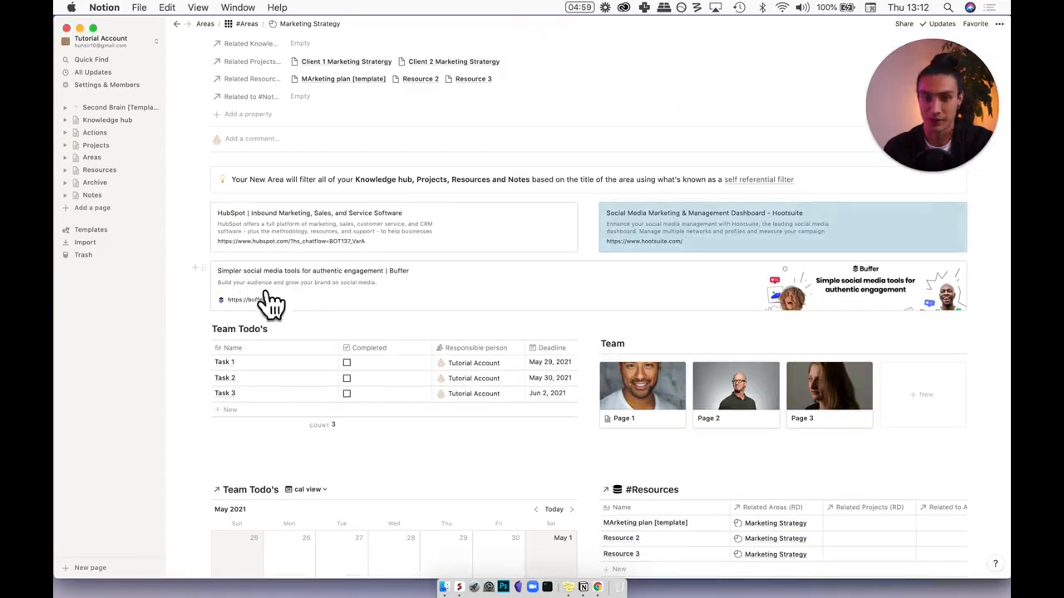
left_click_drag(206, 281, 192, 238)
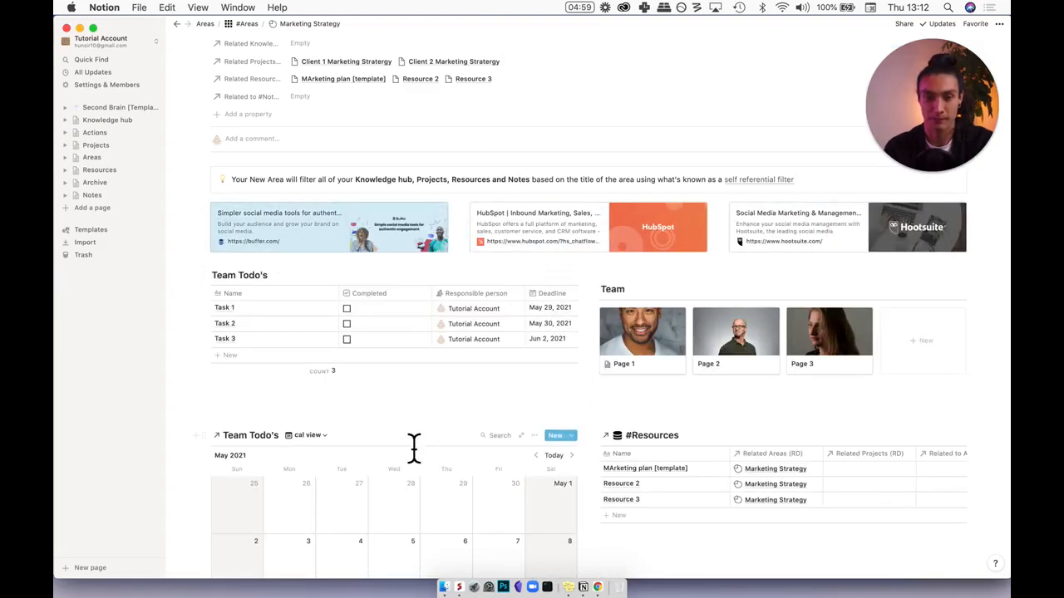
left_click(341, 418)
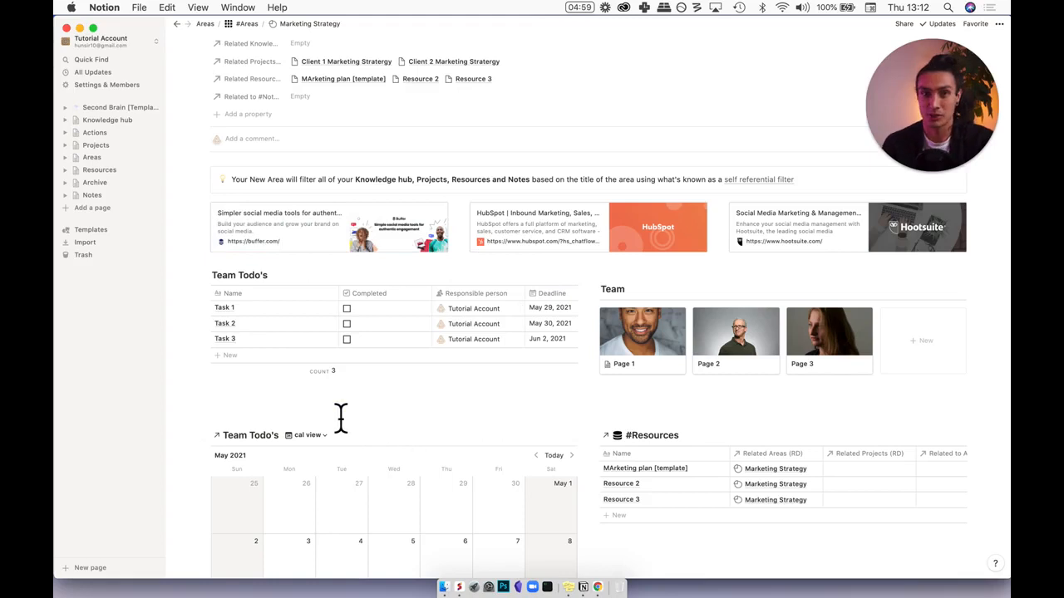
Step: Review the whole Marketing Strategy page, from the bookmarks and task tables down to the team notes and Knowledge Hub toggle
scroll(341, 418, "down", 7)
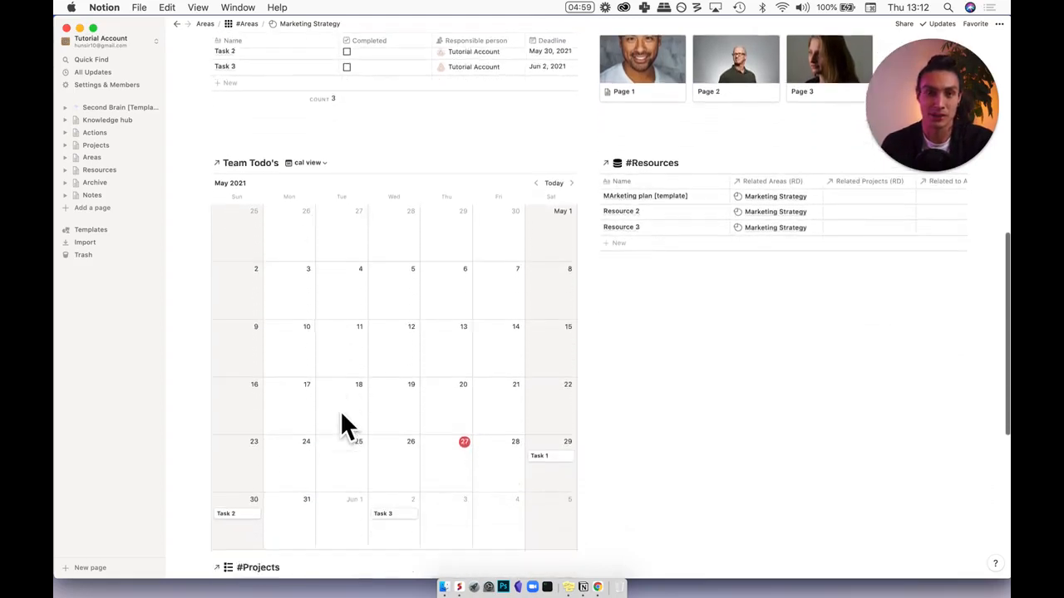
scroll(342, 414, "down", 6)
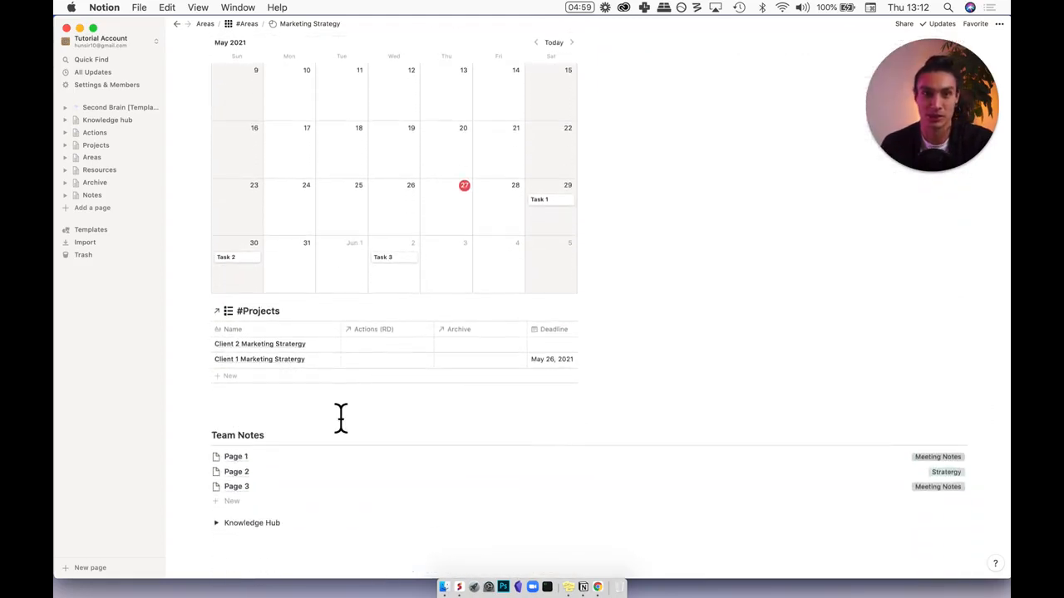
scroll(341, 418, "down", 2)
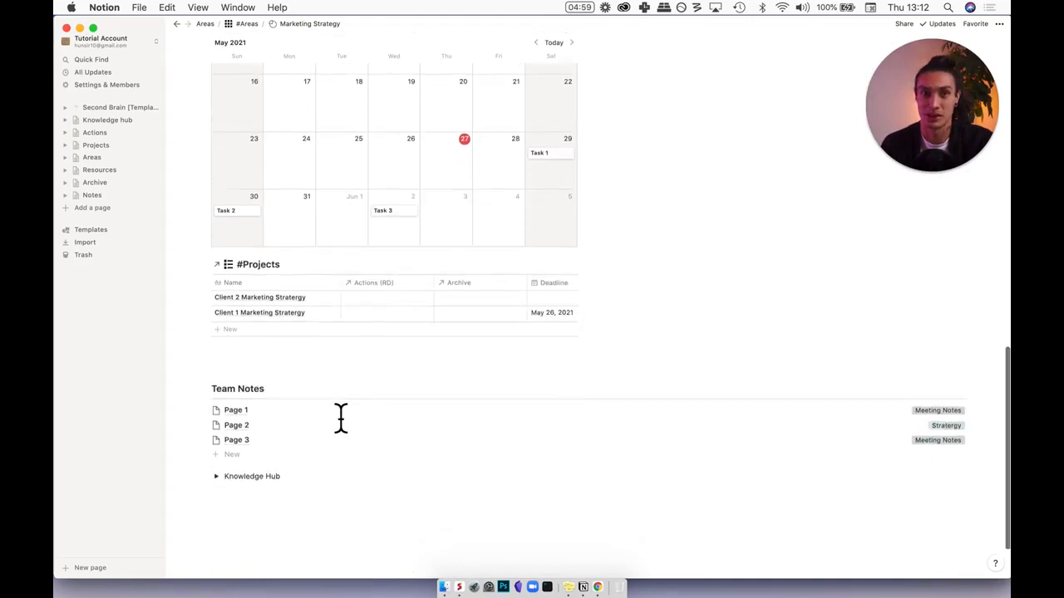
scroll(341, 418, "up", 8)
scroll(345, 425, "up", 2)
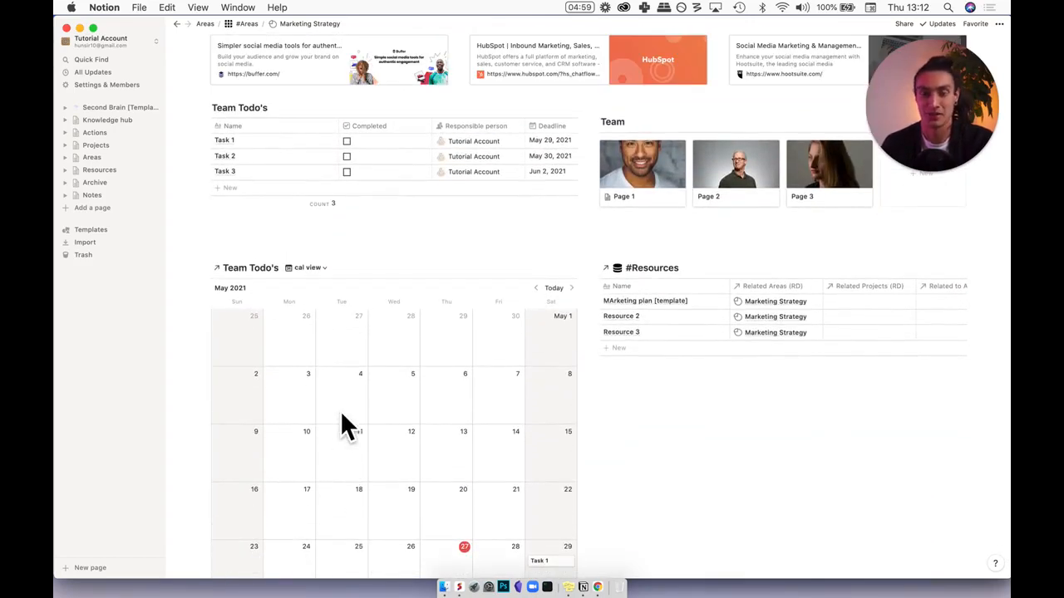
scroll(342, 415, "up", 10)
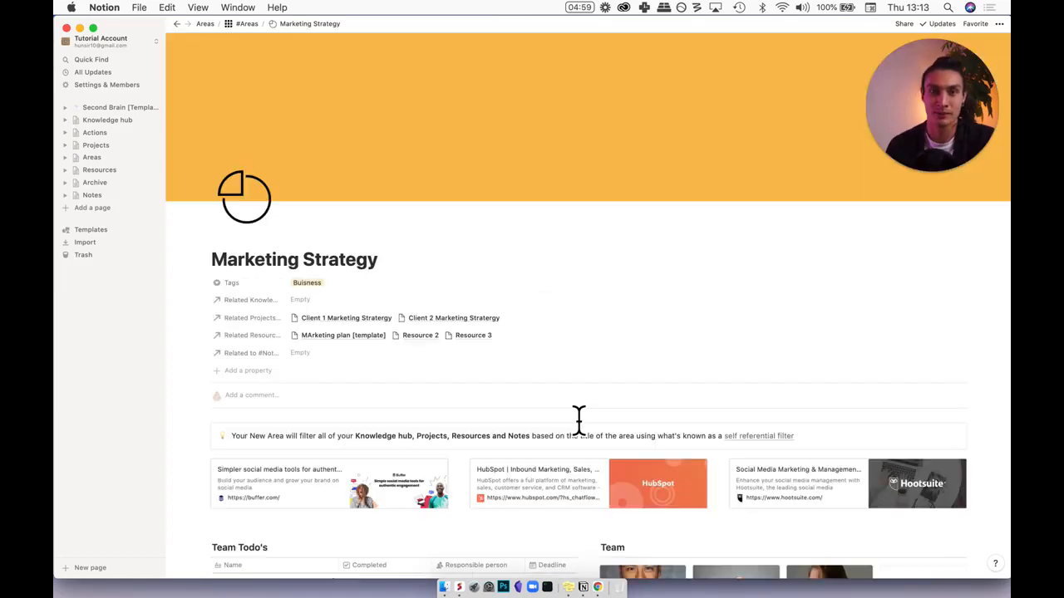
scroll(578, 420, "down", 1)
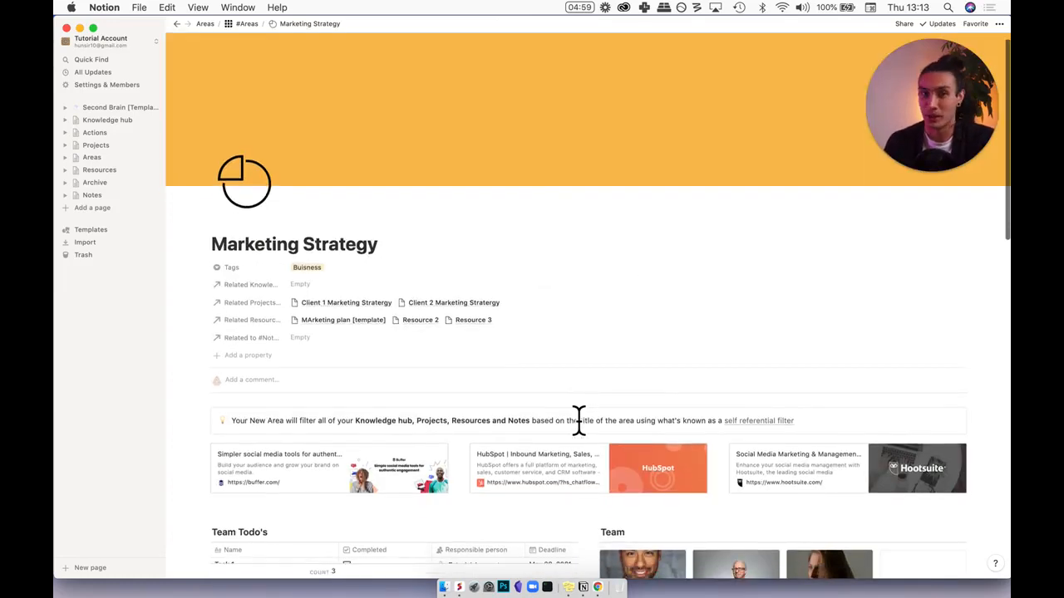
scroll(578, 420, "down", 5)
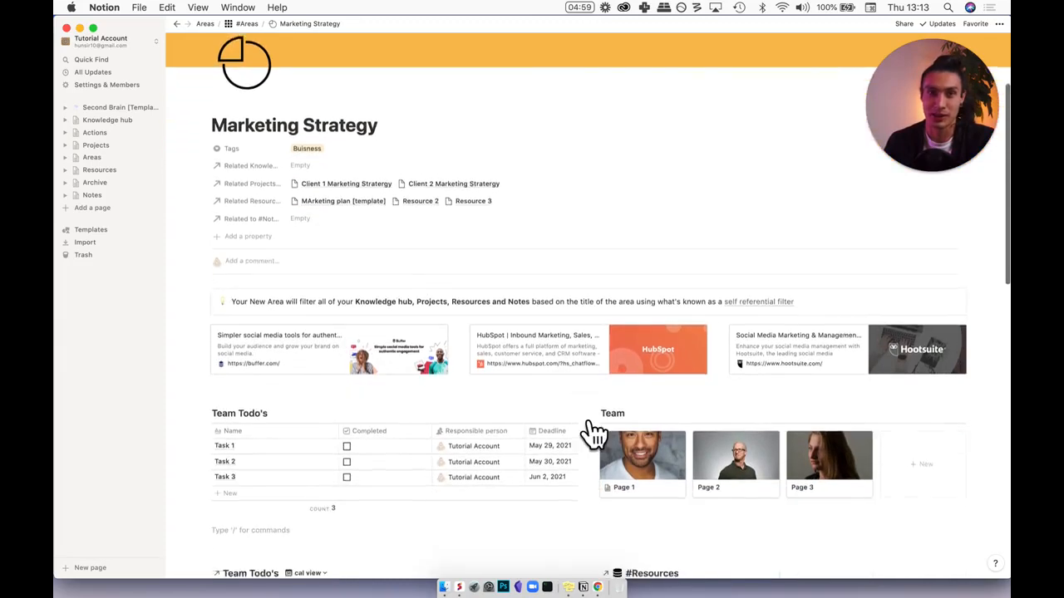
scroll(594, 434, "down", 2)
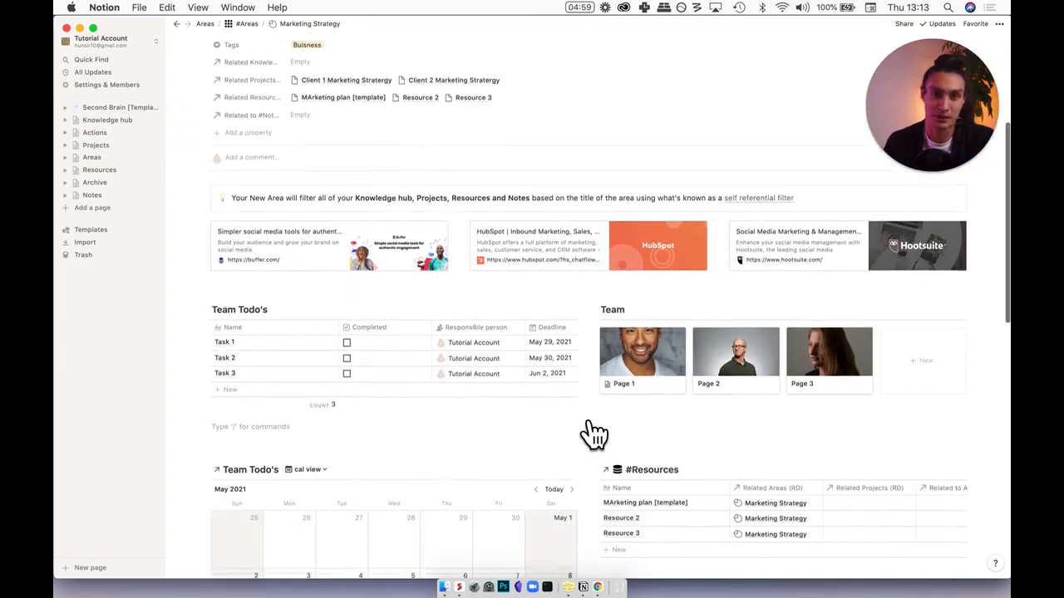